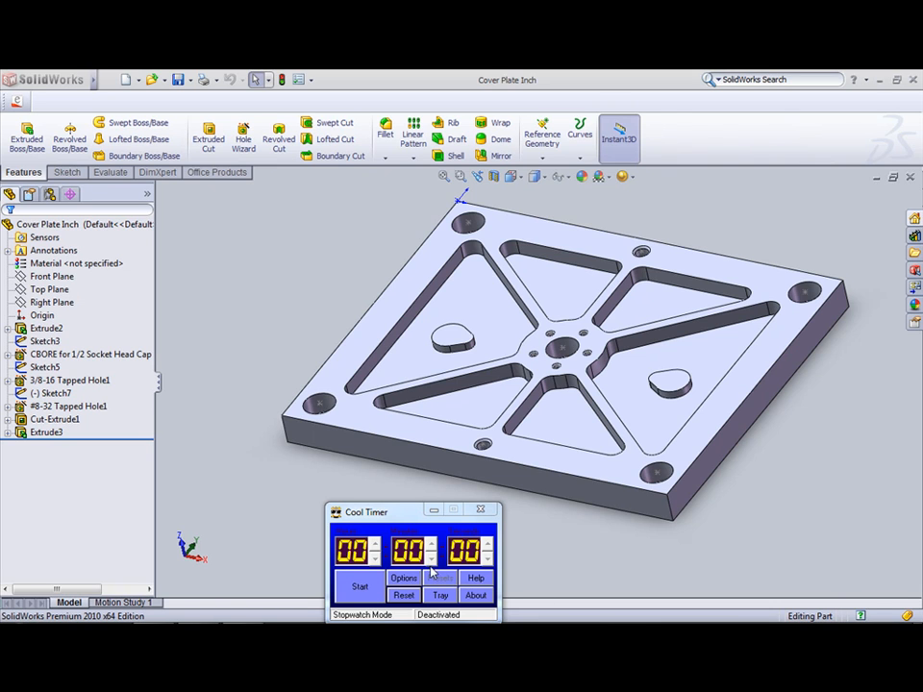
Step: Start the stopwatch and transfer the Cover Plate Inch part from SolidWorks to Edgecam
click(360, 596)
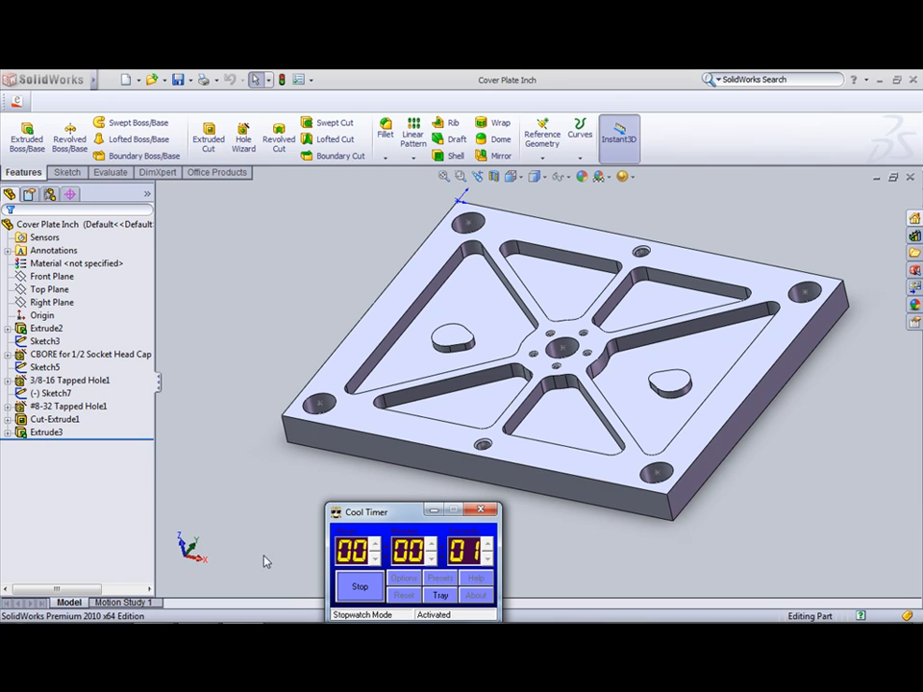
click(16, 103)
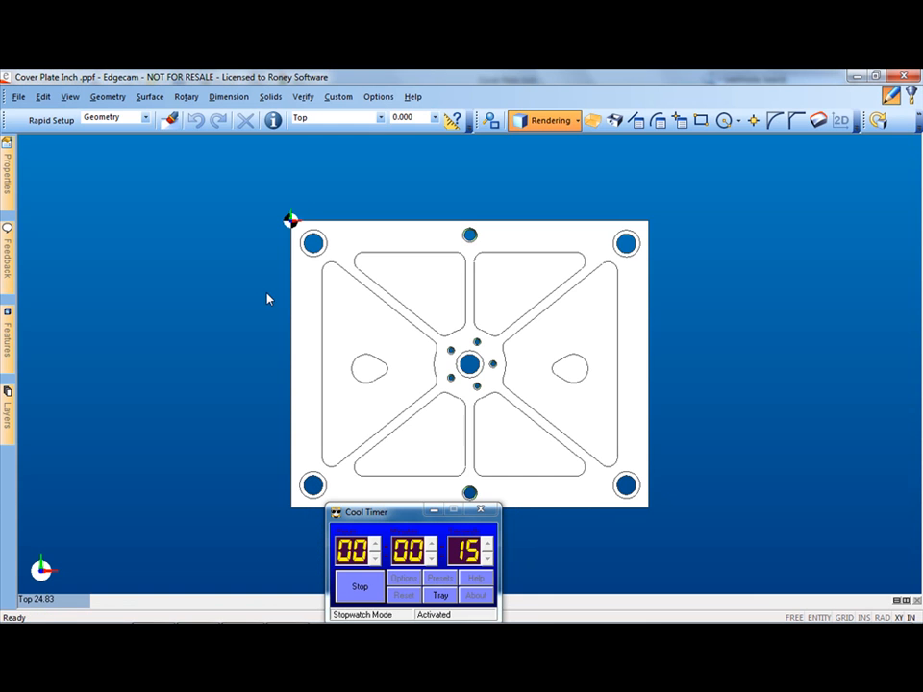
Step: Start a Rapid Setup for one solid 2D part with square stock, center zero and Mild Steel at 100 percent, accepting the part's orientation
click(49, 122)
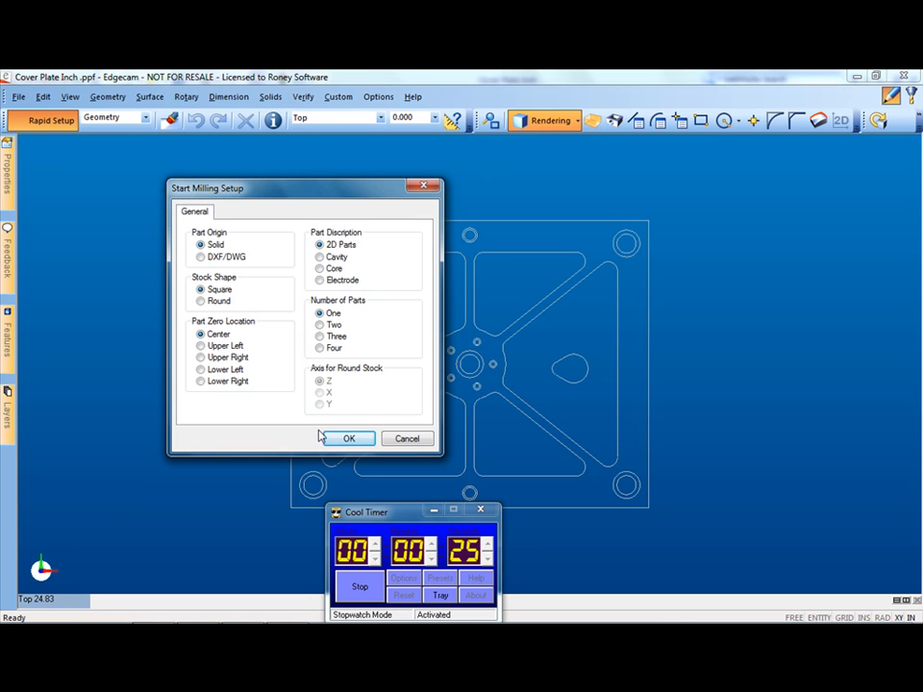
click(352, 440)
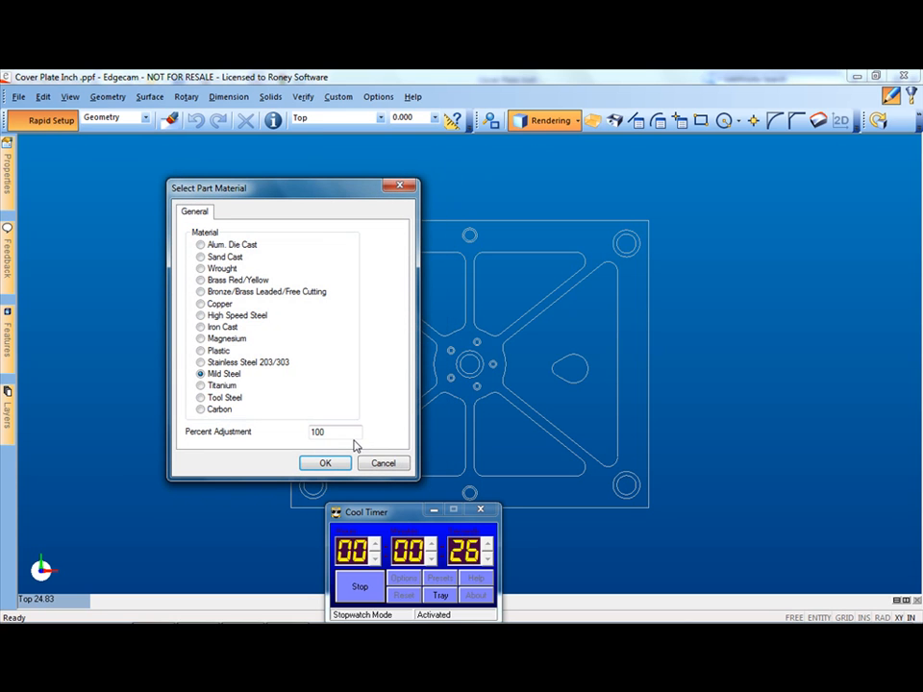
click(325, 463)
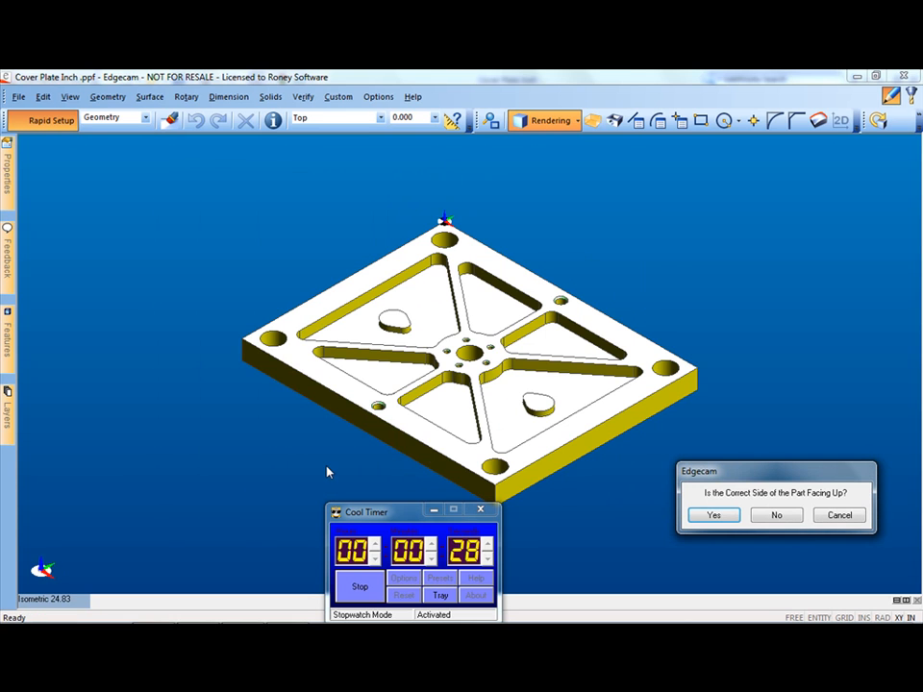
click(714, 516)
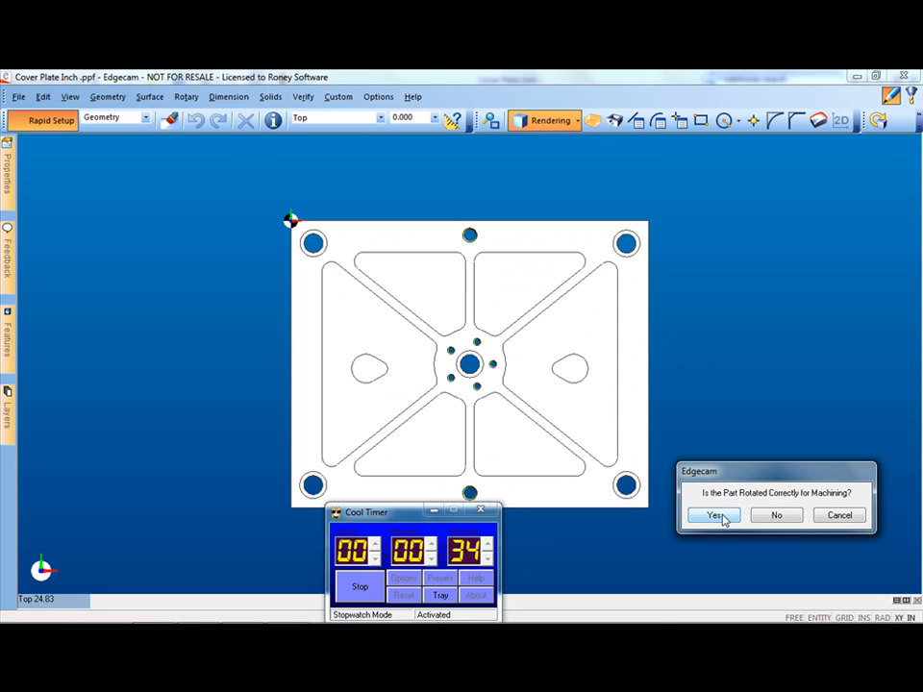
click(716, 516)
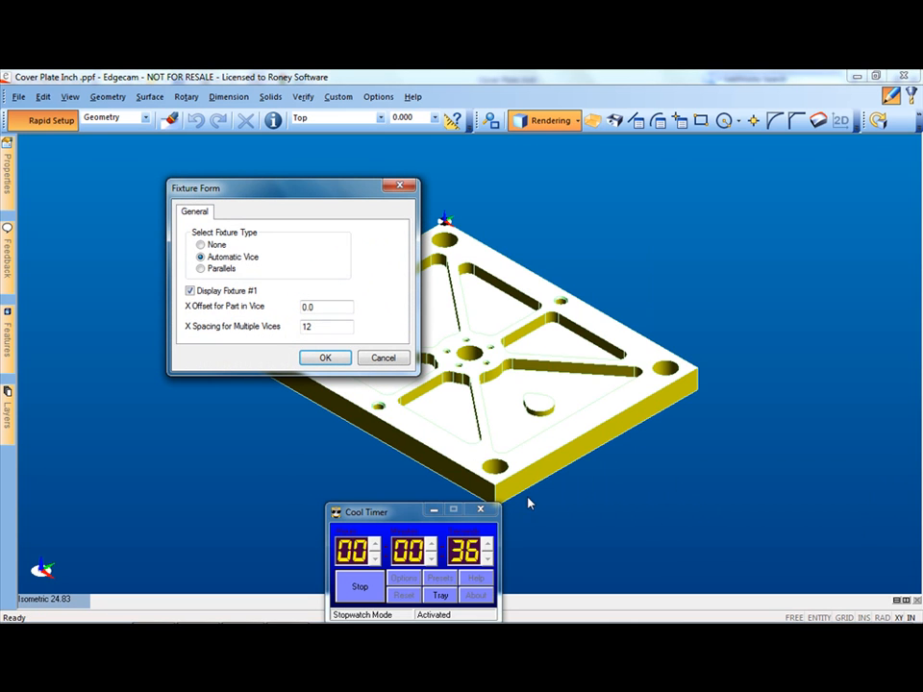
Step: Hold the part in an Automatic Vice and define 10 x 8 x 0.75 stock with 0.0 for facing
click(325, 359)
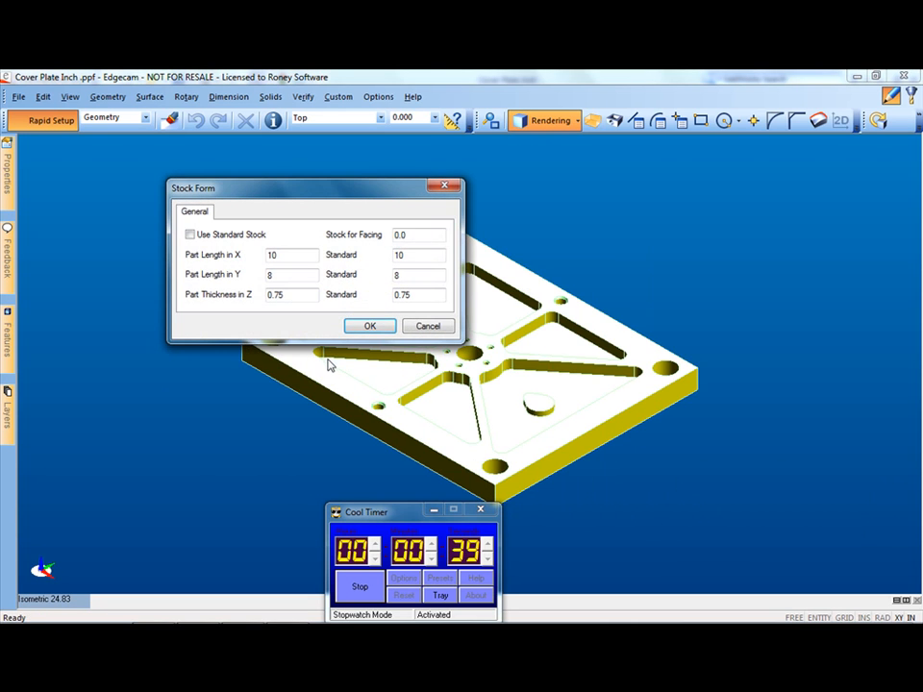
click(371, 327)
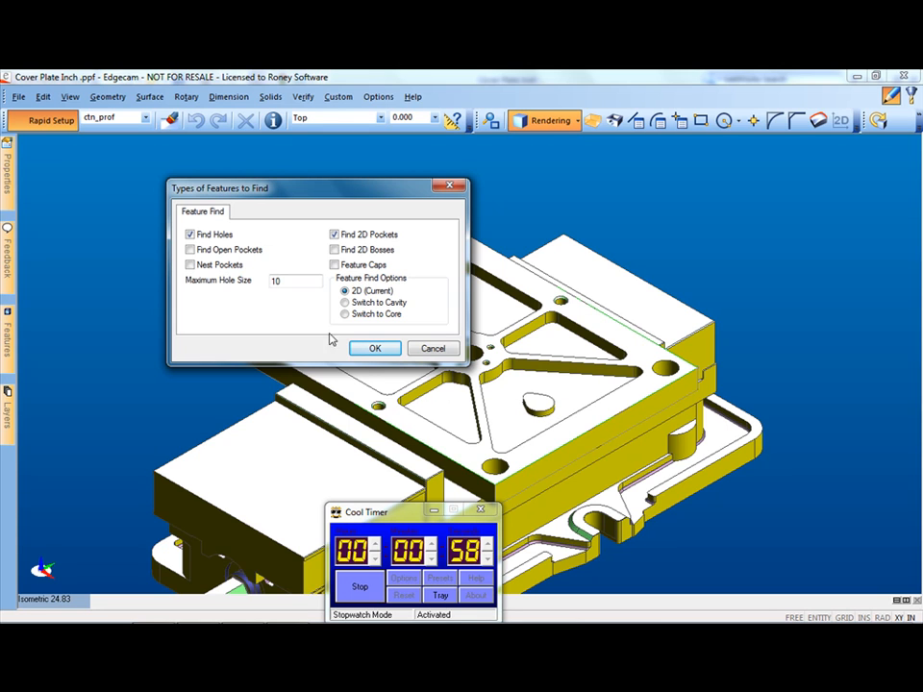
Step: Find holes and 2D pockets with Nest Pockets enabled, and choose the Haas VF3 with the work offset at the center of the table
click(203, 265)
click(377, 350)
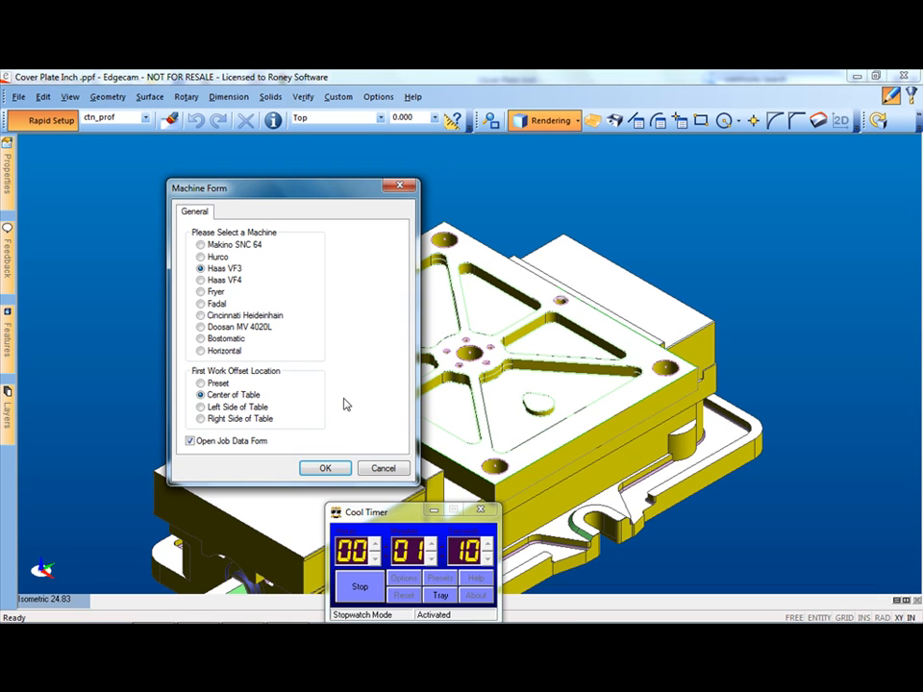
click(324, 468)
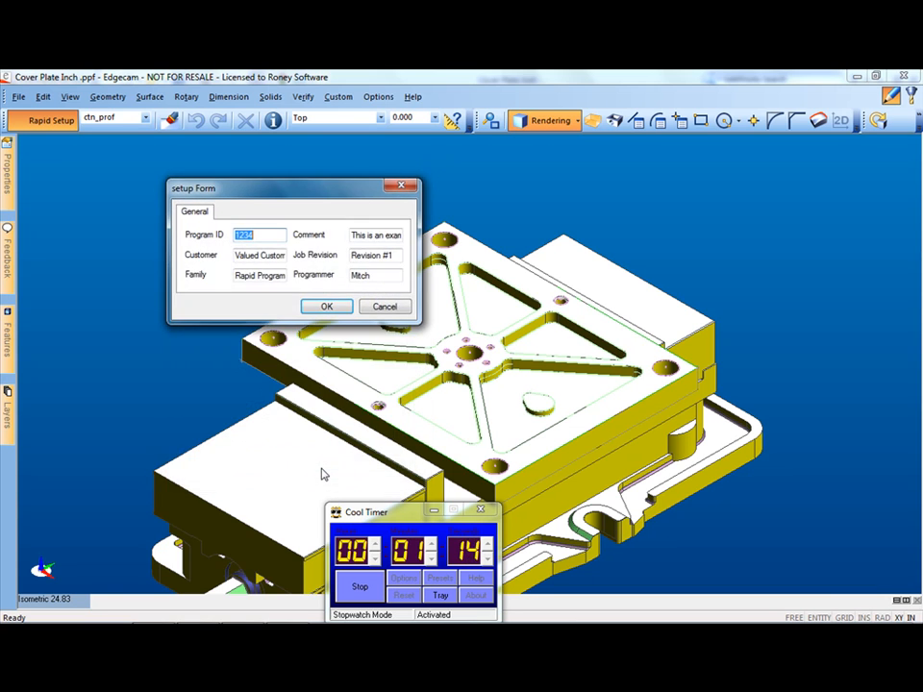
Step: Set the job's Program ID to 56789 and complete the milling setup
drag(270, 234, 179, 220)
text(56789)
click(327, 306)
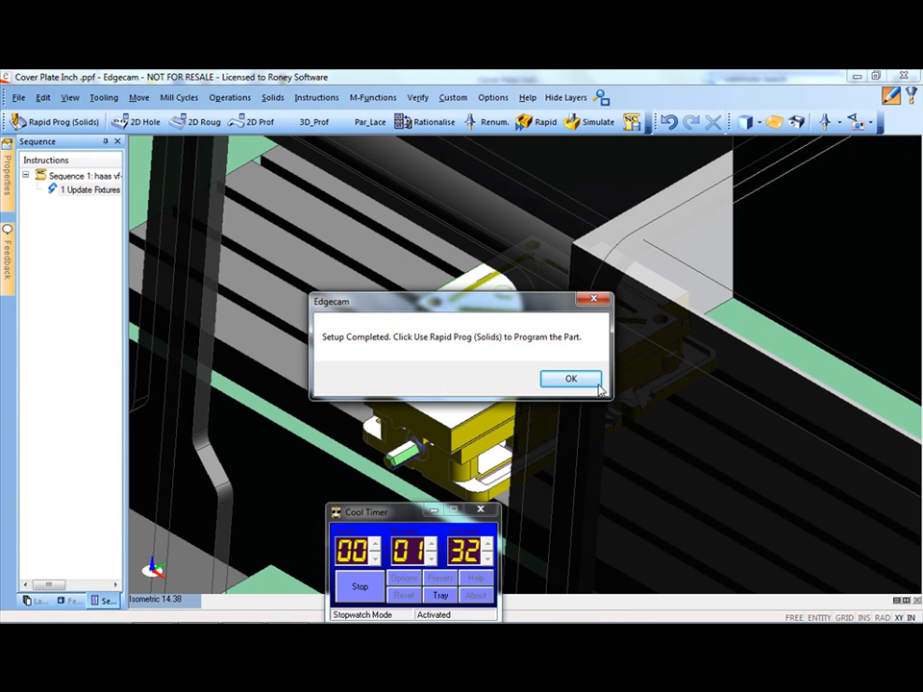
click(571, 378)
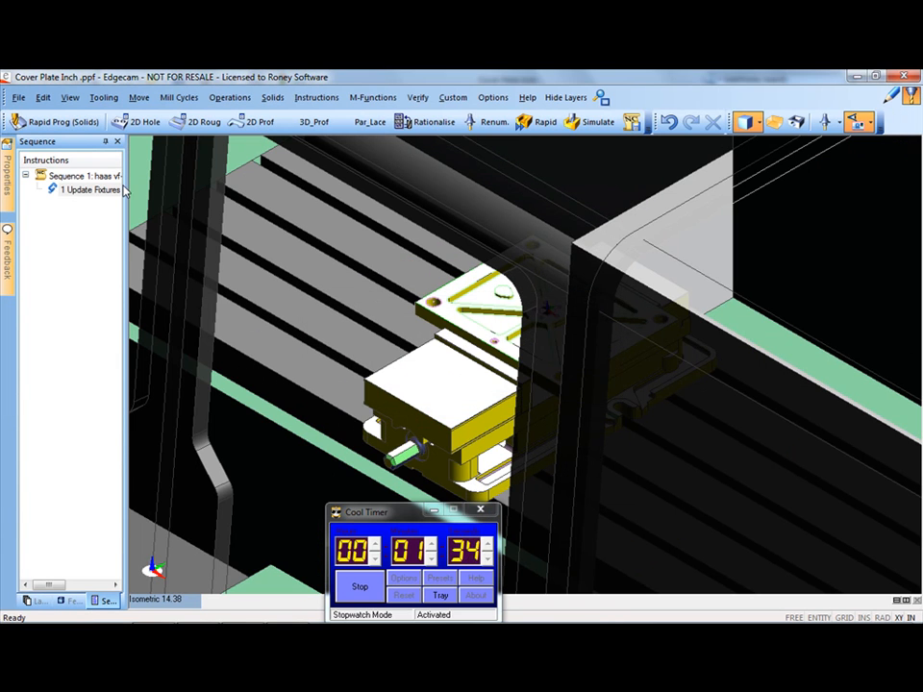
Step: Program the plate's holes, tapped holes and 2D pockets with Rapid Prog (Solids), choosing to drill then ream the 0.531 hole
click(52, 125)
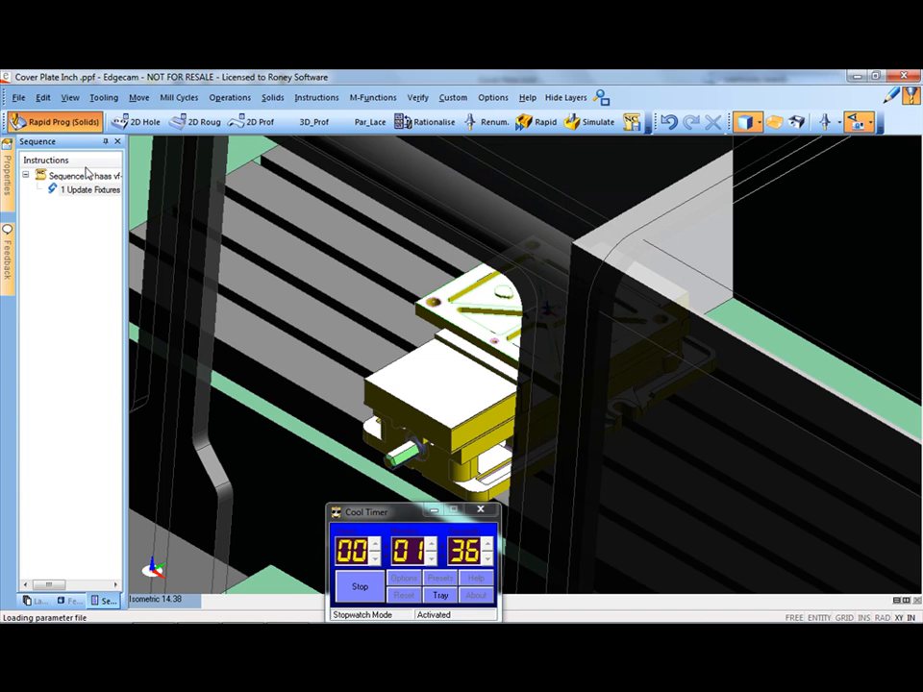
click(336, 335)
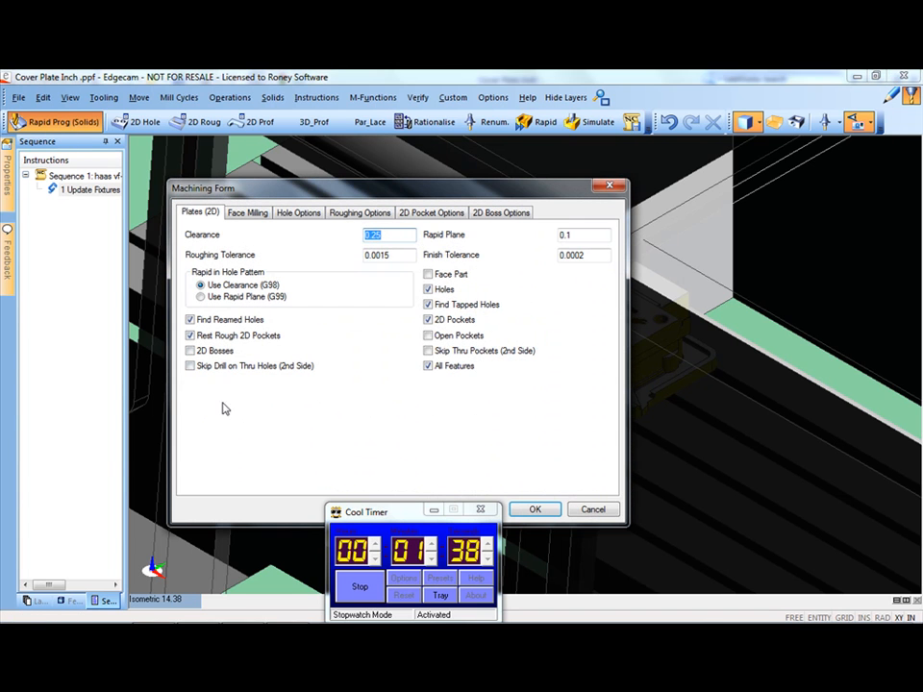
click(532, 510)
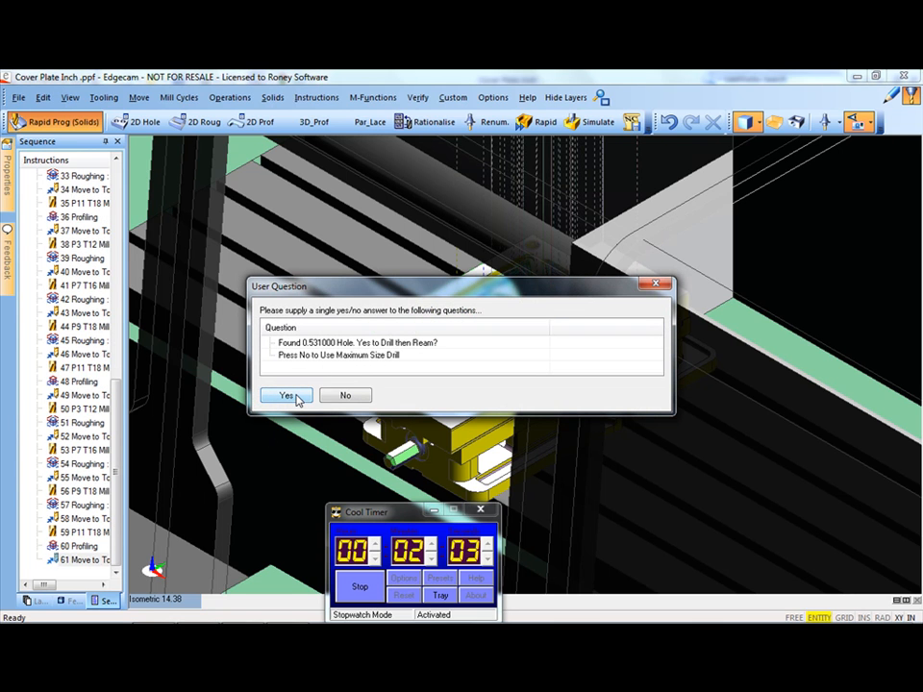
click(288, 396)
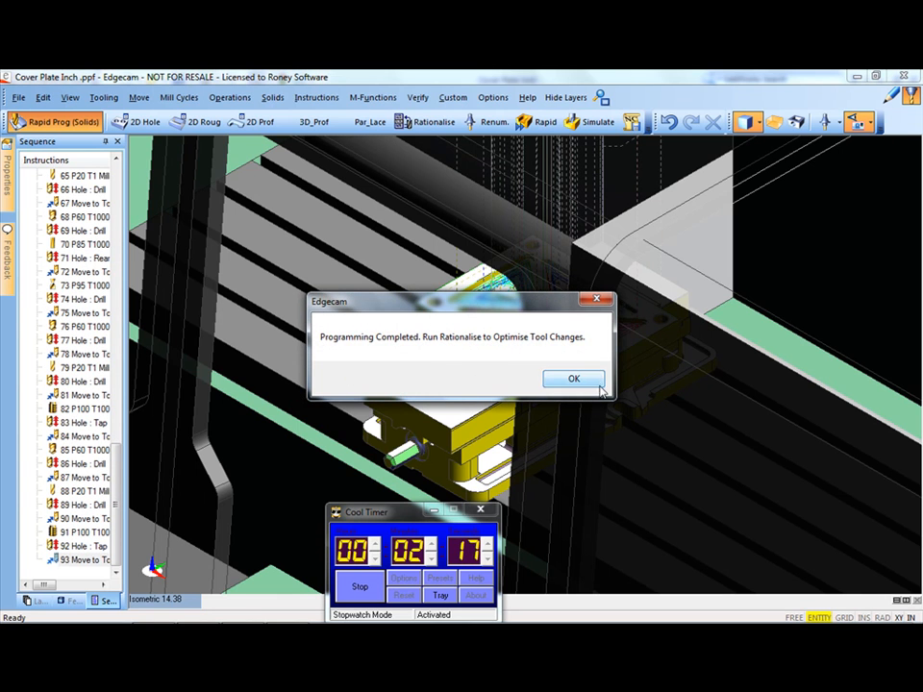
click(573, 379)
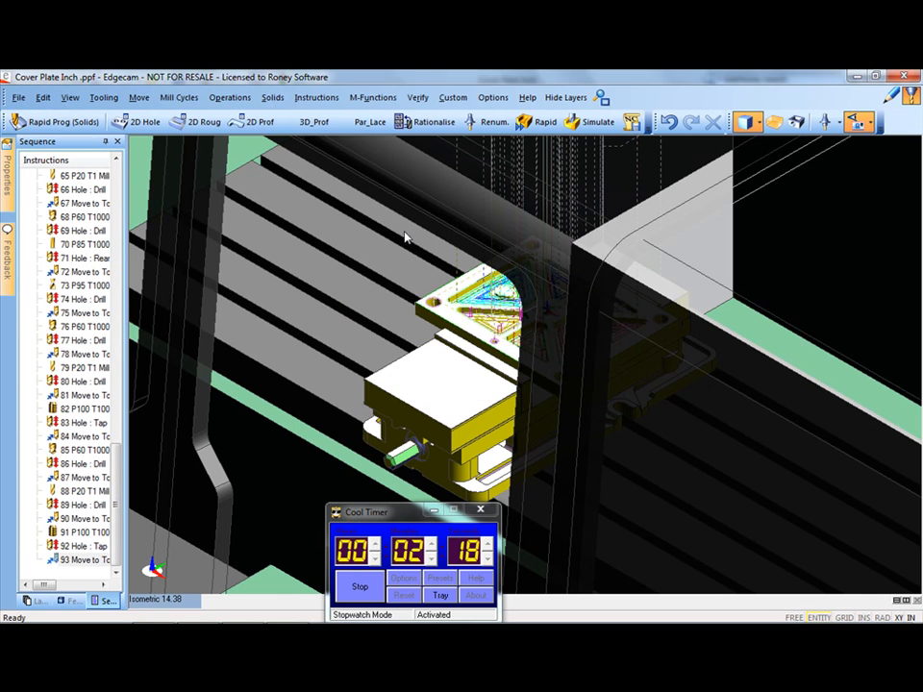
Step: Rationalise the sequence by tool and auto-renumber the tools to turret positions 1 through 14
click(429, 122)
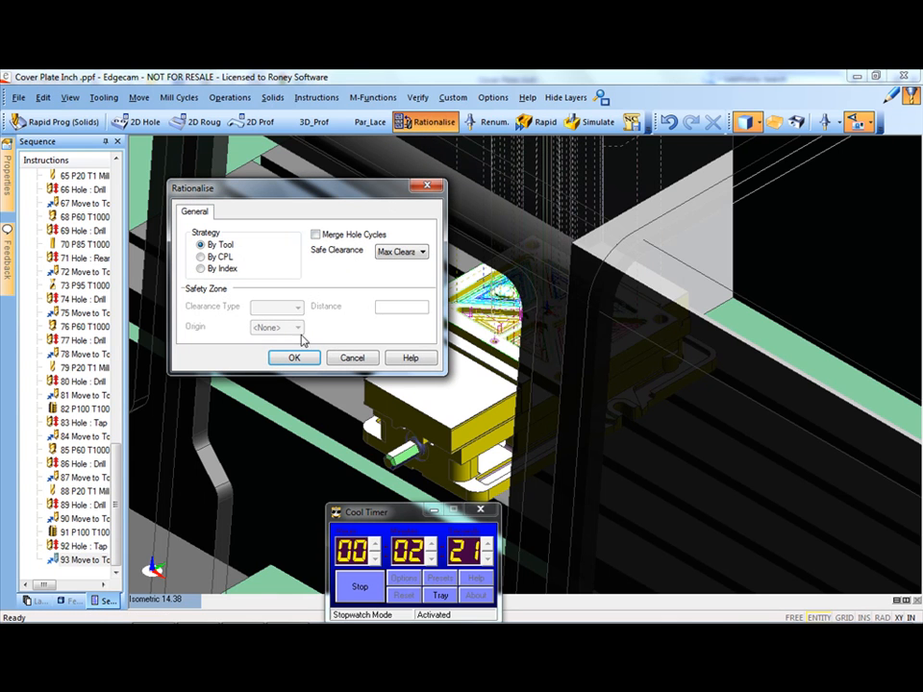
click(294, 358)
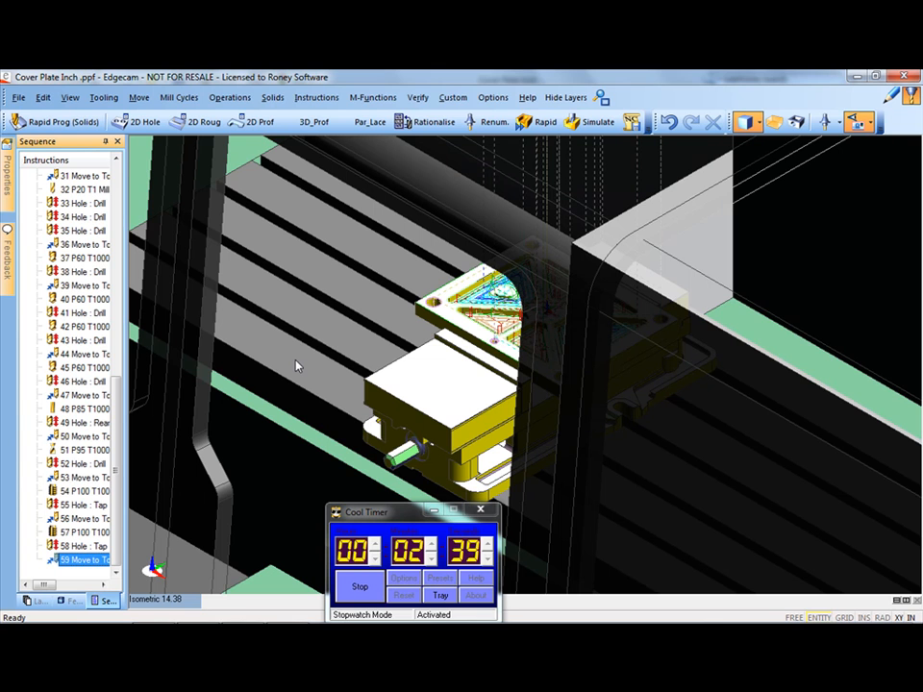
click(495, 122)
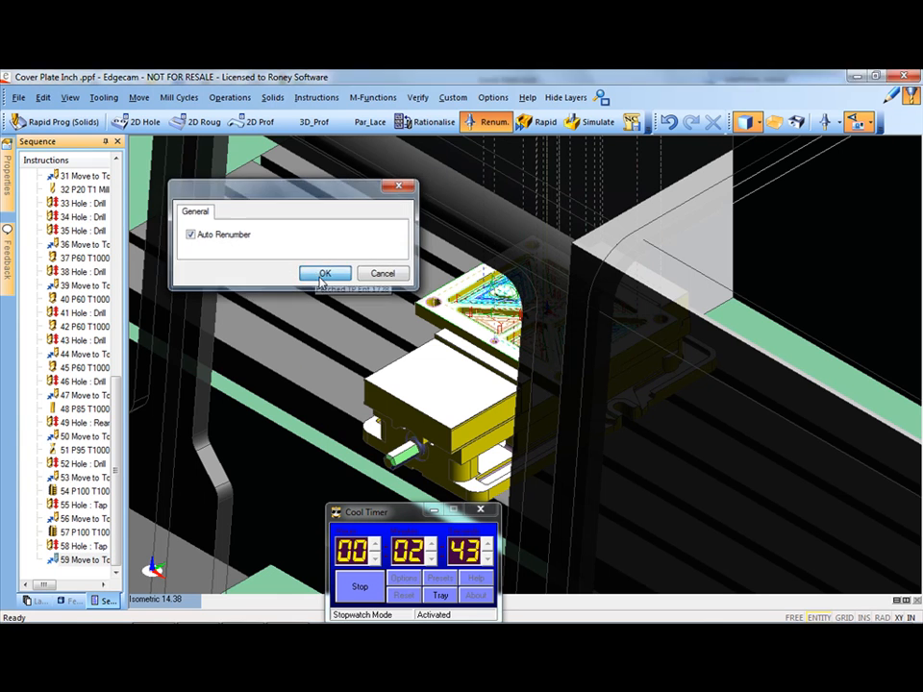
click(320, 274)
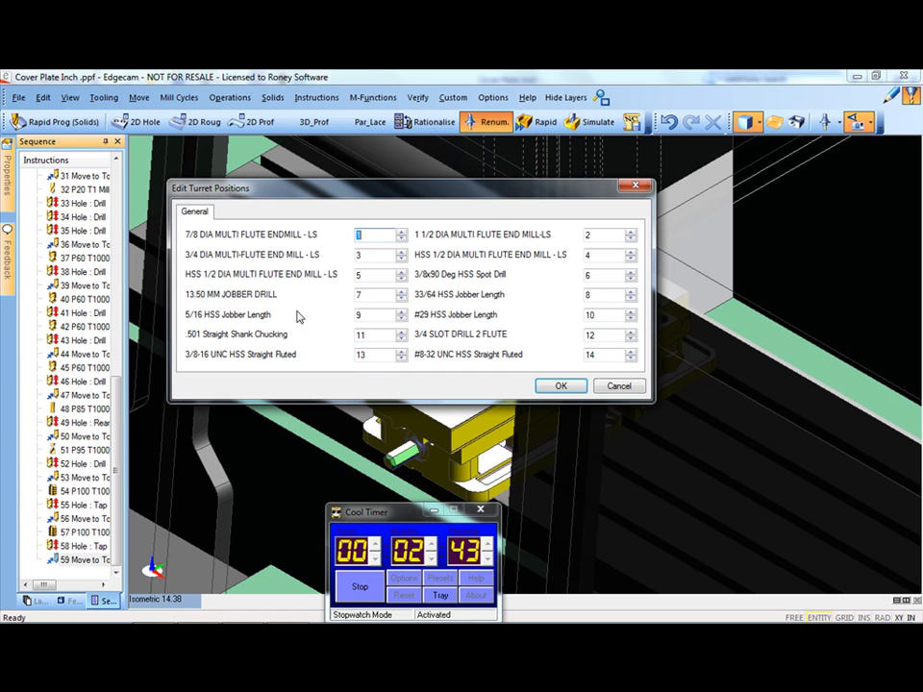
click(402, 232)
click(402, 238)
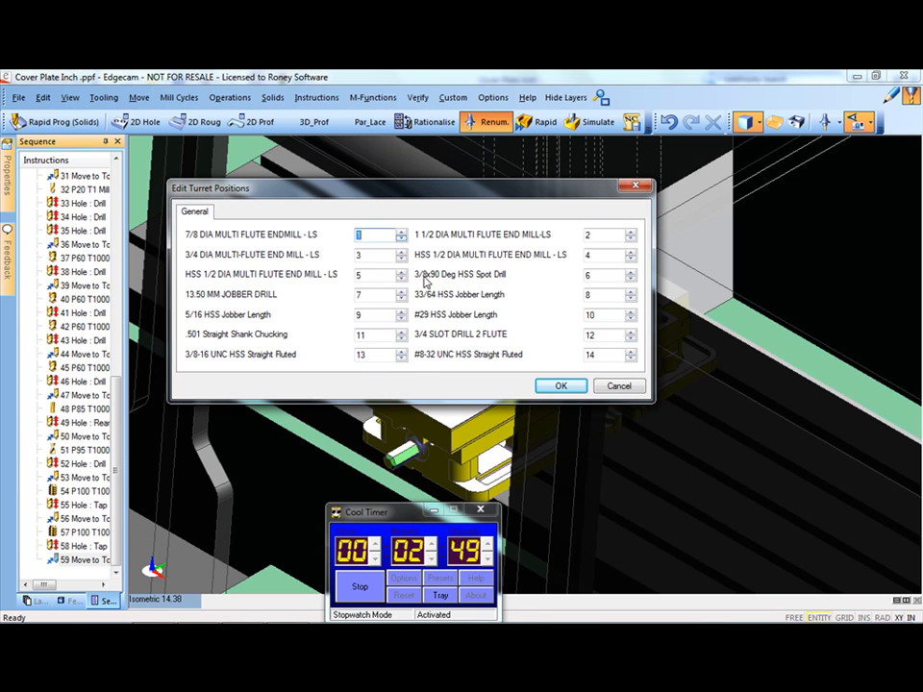
click(562, 387)
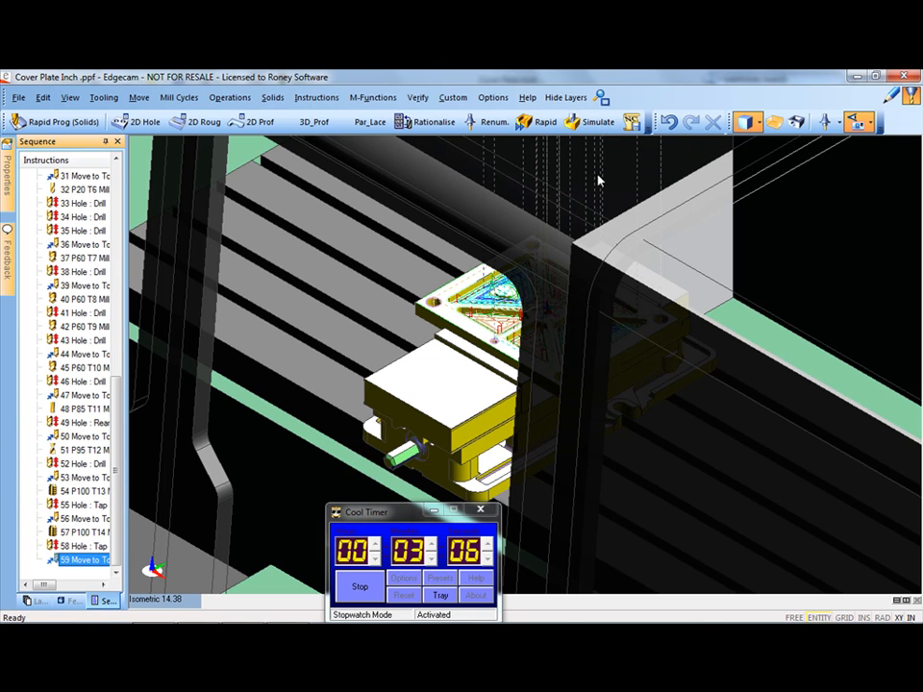
Step: Simulate the machining of sequence .1 on the full machine through to the end of the job
click(603, 130)
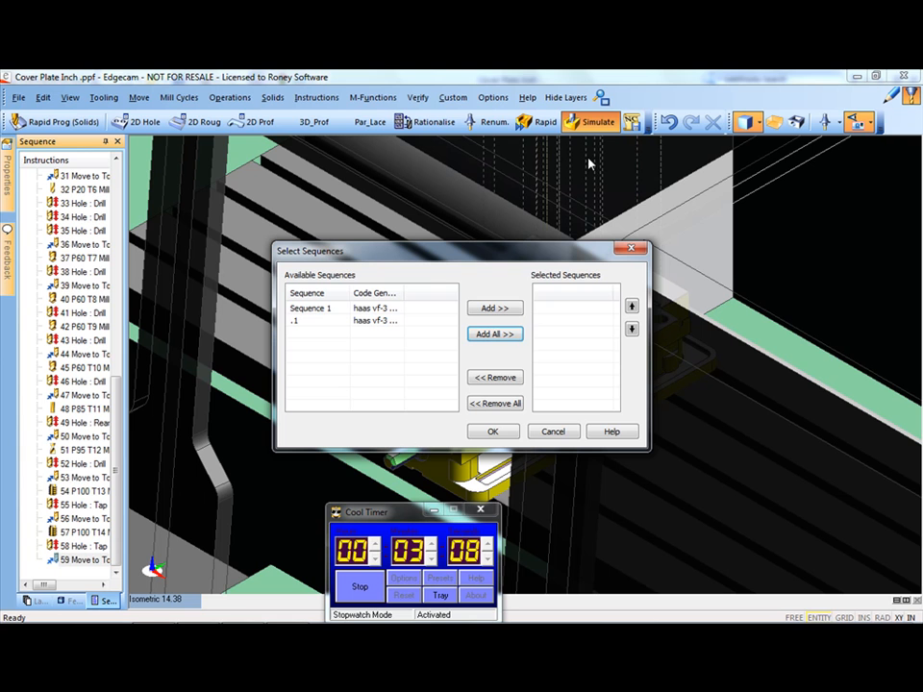
double_click(363, 321)
click(493, 431)
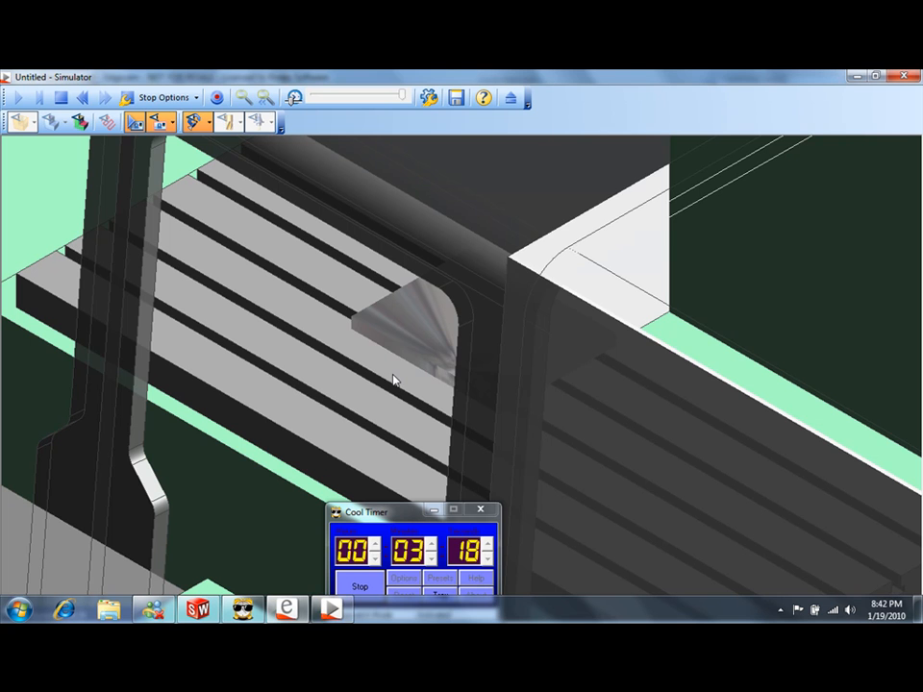
scroll(392, 377, down, 5)
middle_drag(424, 388, 472, 368)
scroll(438, 354, down, 1)
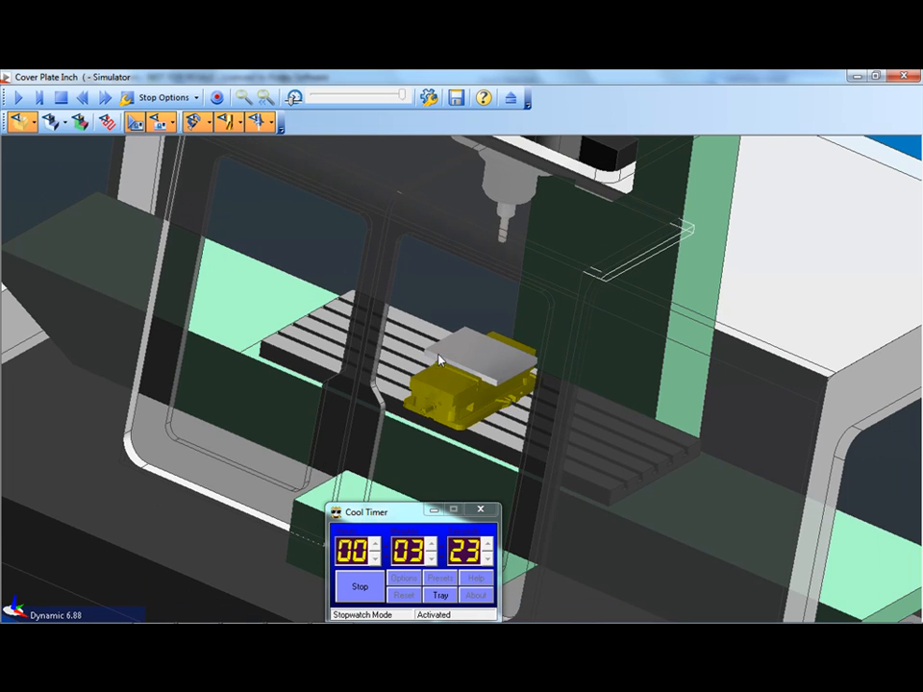
click(21, 98)
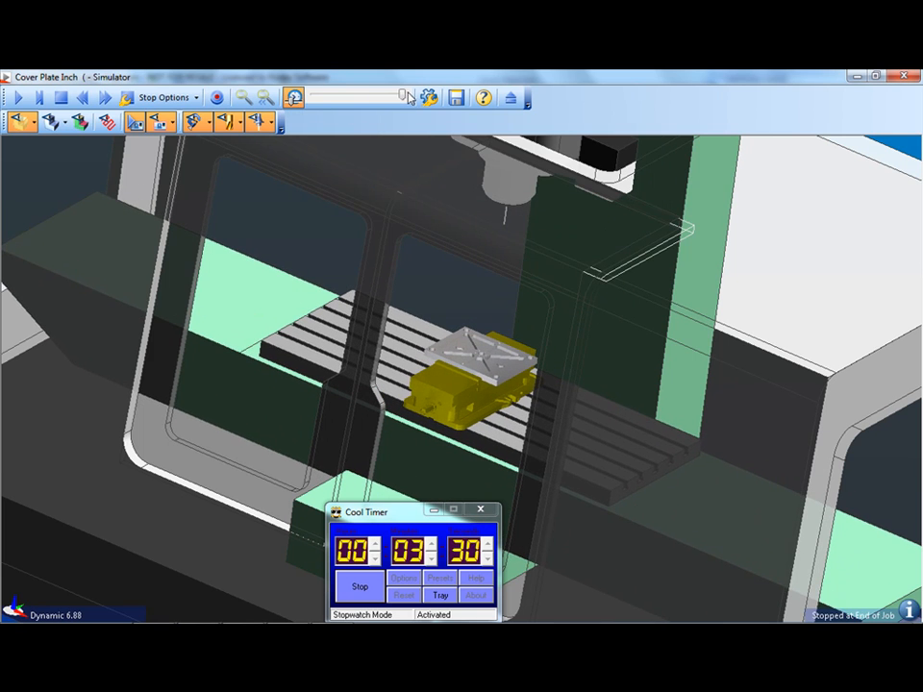
Step: Replay the simulation from the start at a slower speed, then skip to the end and return to Edgecam
scroll(473, 337, up, 5)
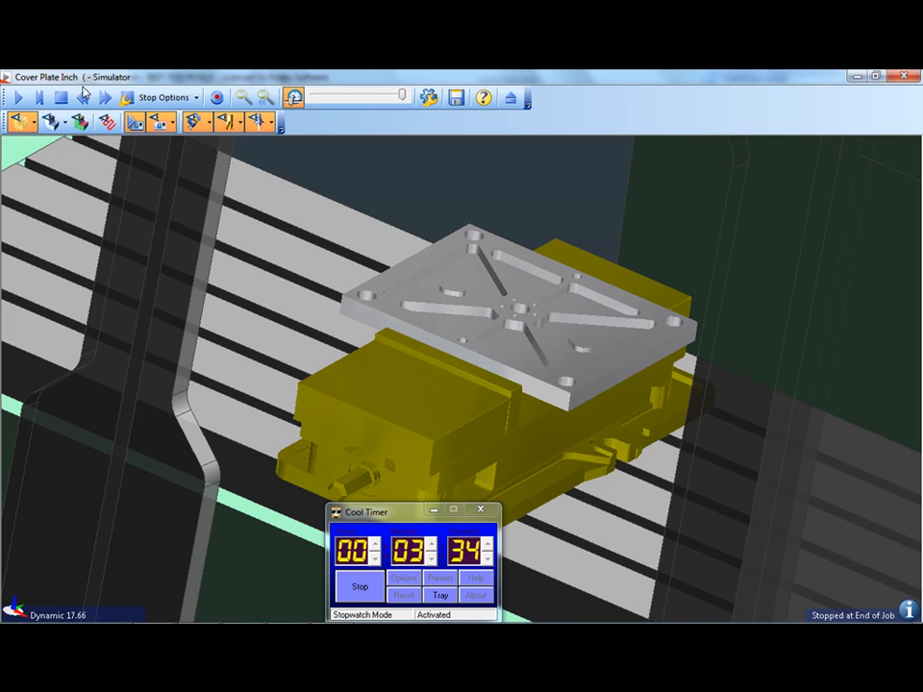
click(82, 98)
drag(402, 97, 316, 98)
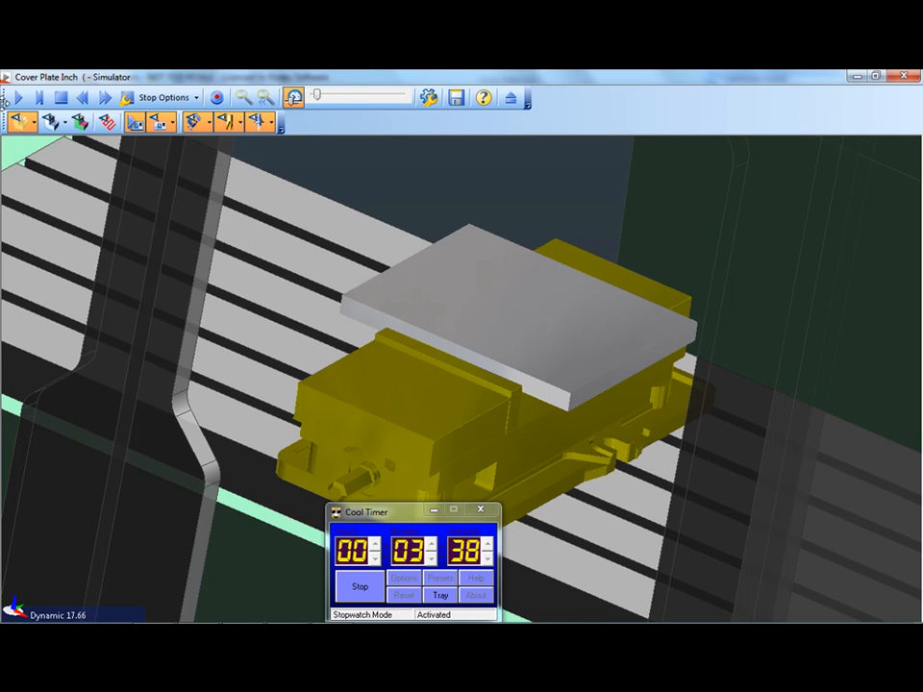
click(18, 98)
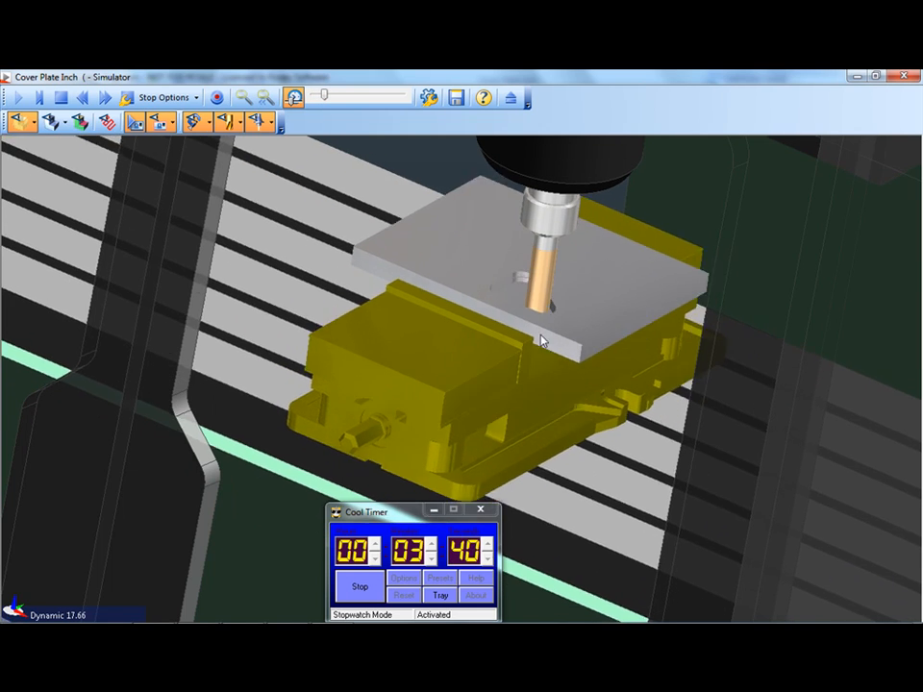
scroll(555, 269, down, 2)
middle_drag(546, 307, 581, 320)
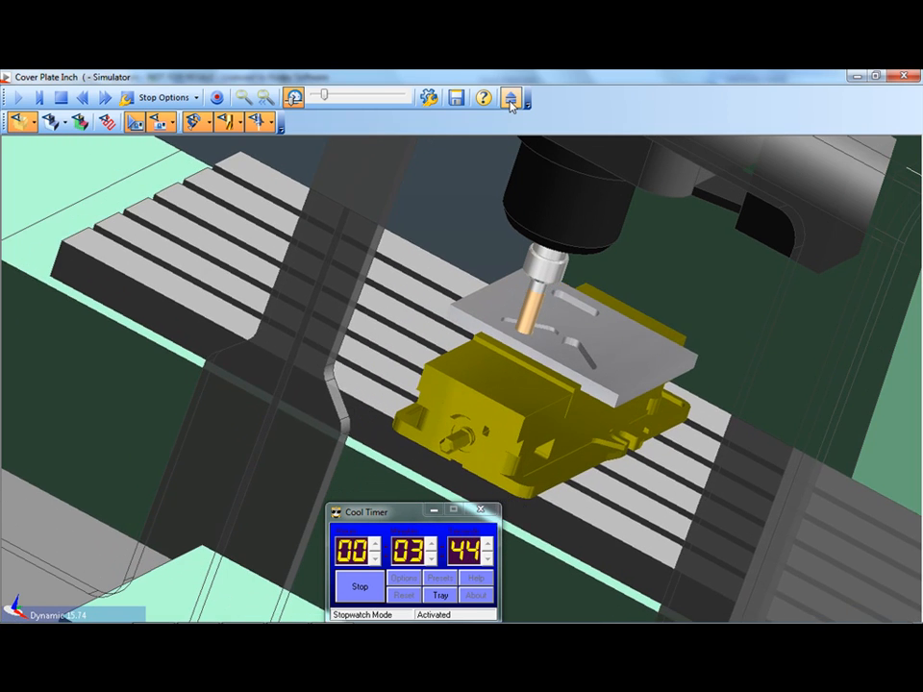
click(106, 98)
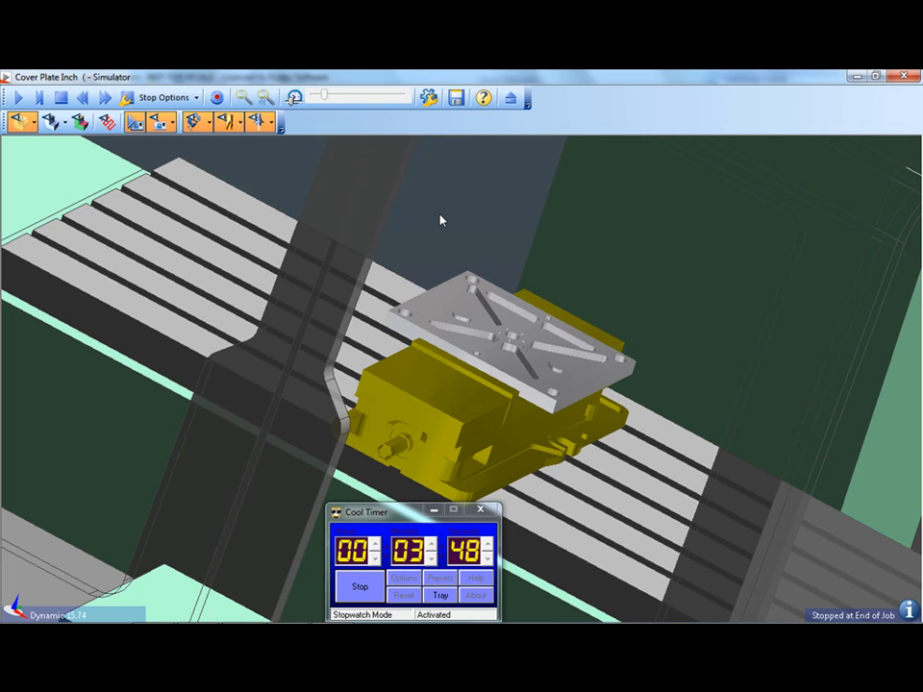
click(511, 98)
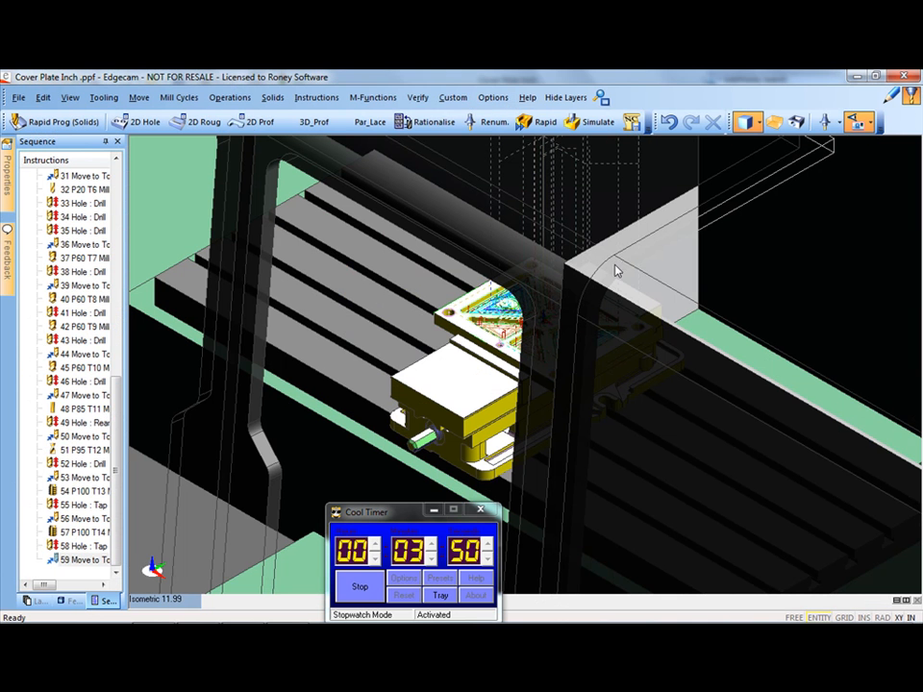
Step: Generate the CNC code under the part name, overwriting the existing Cover Plate Inch .nc, then view it full-size in the editor and close it
click(632, 122)
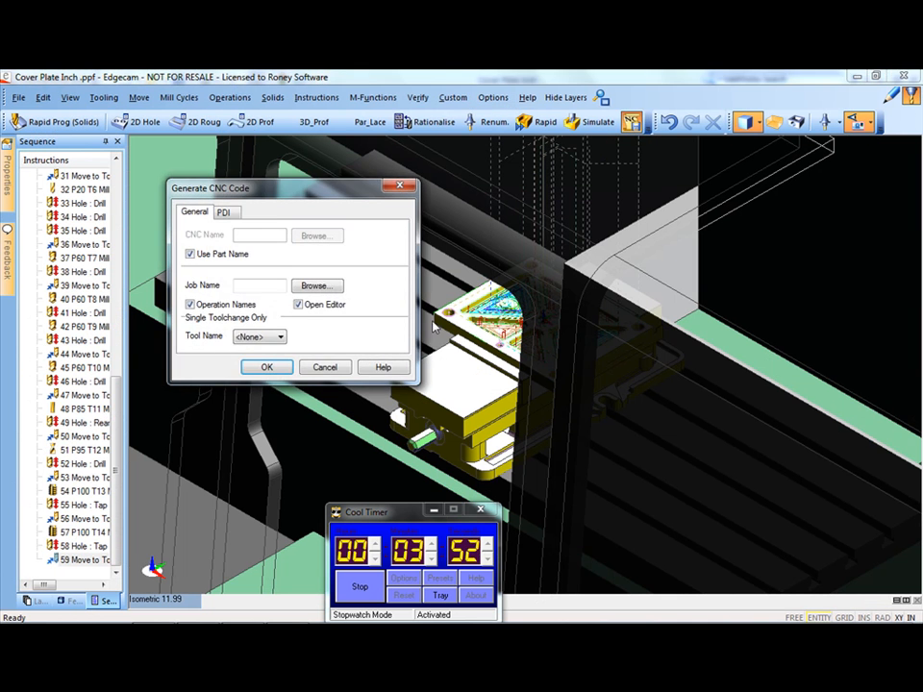
click(266, 366)
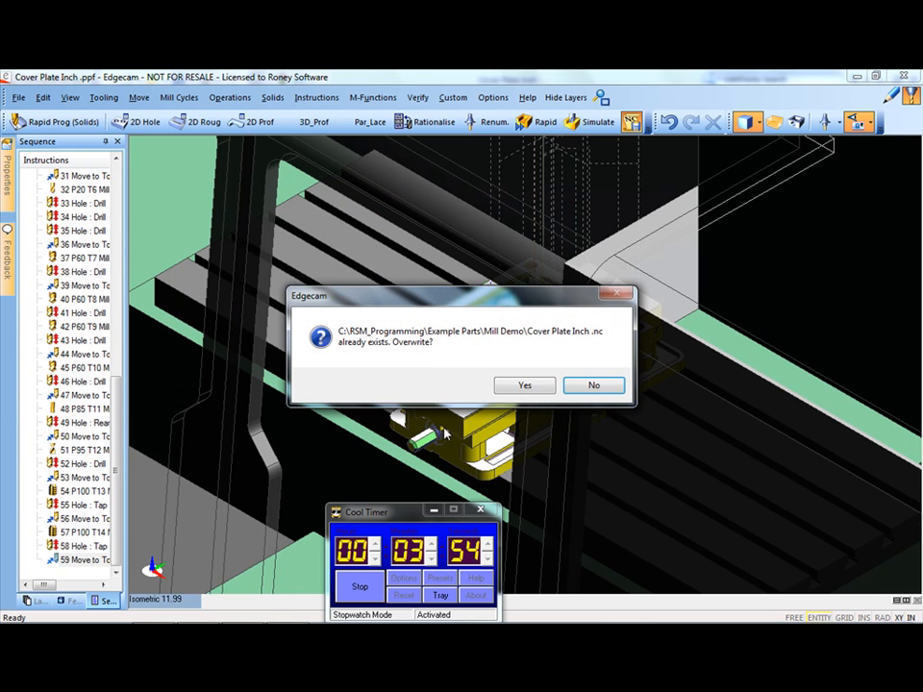
click(519, 385)
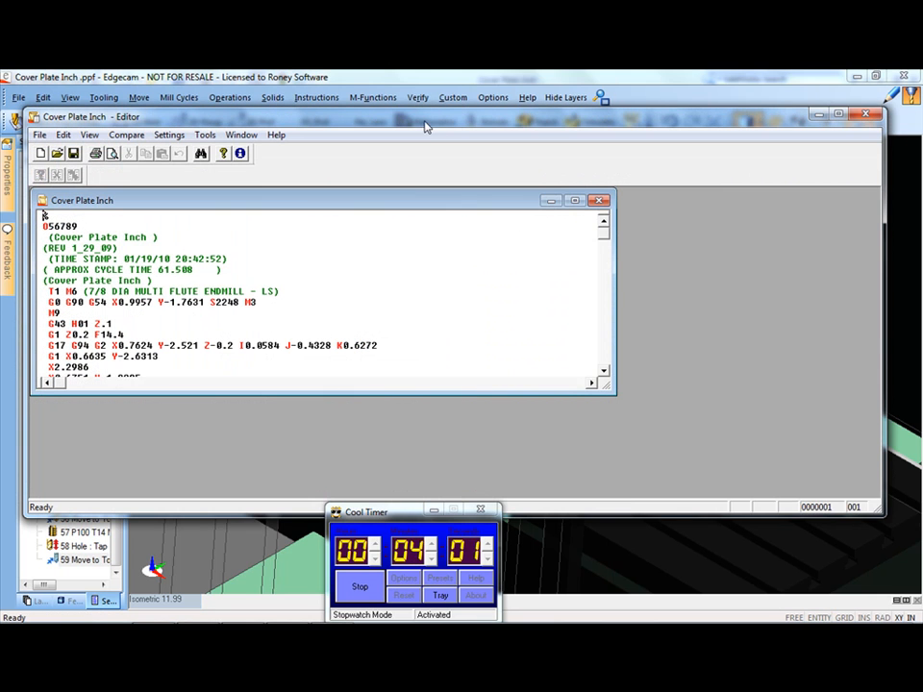
double_click(424, 121)
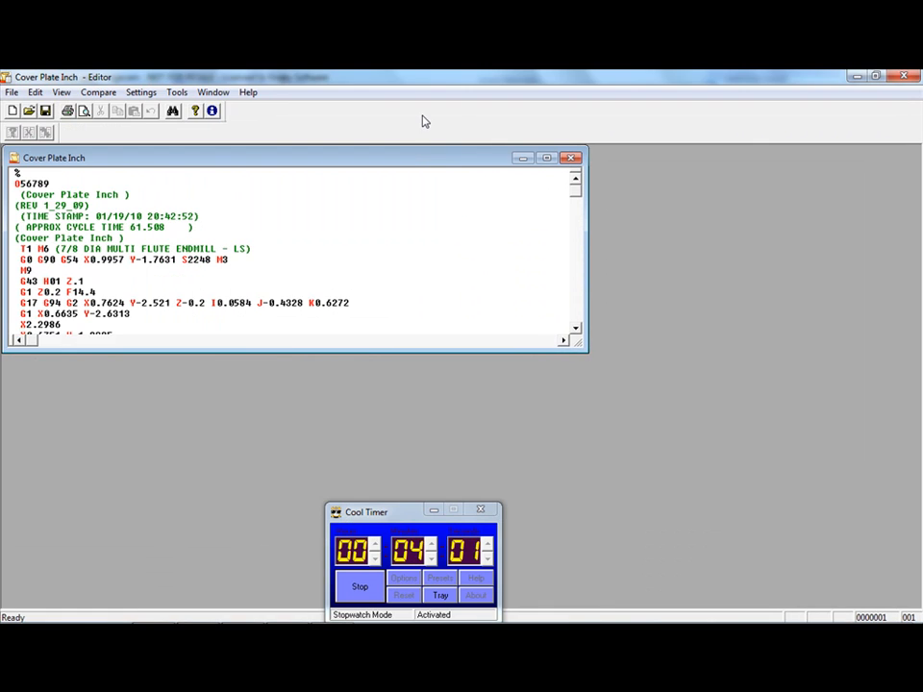
double_click(406, 158)
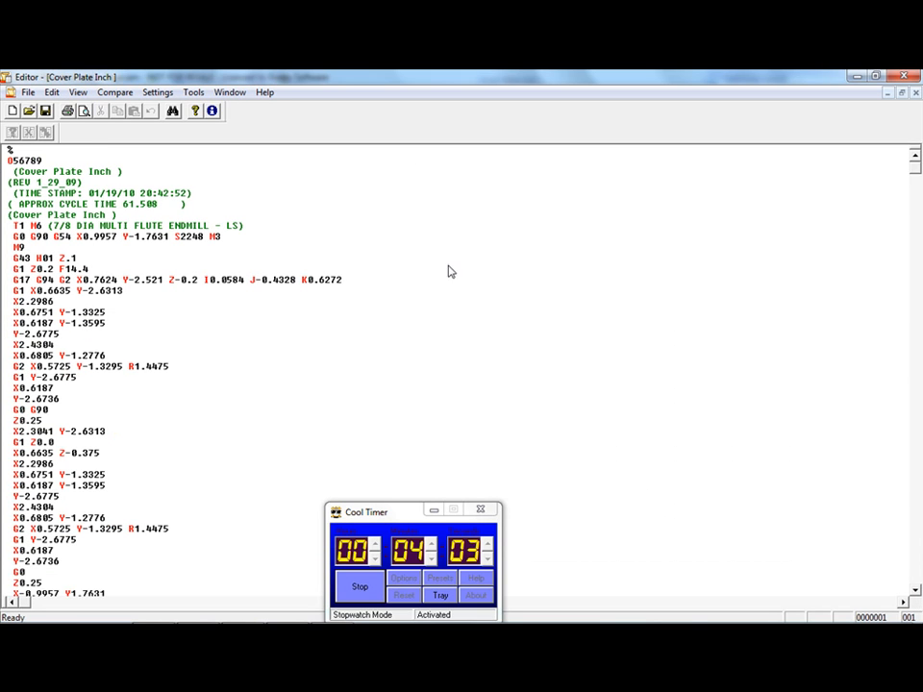
click(905, 77)
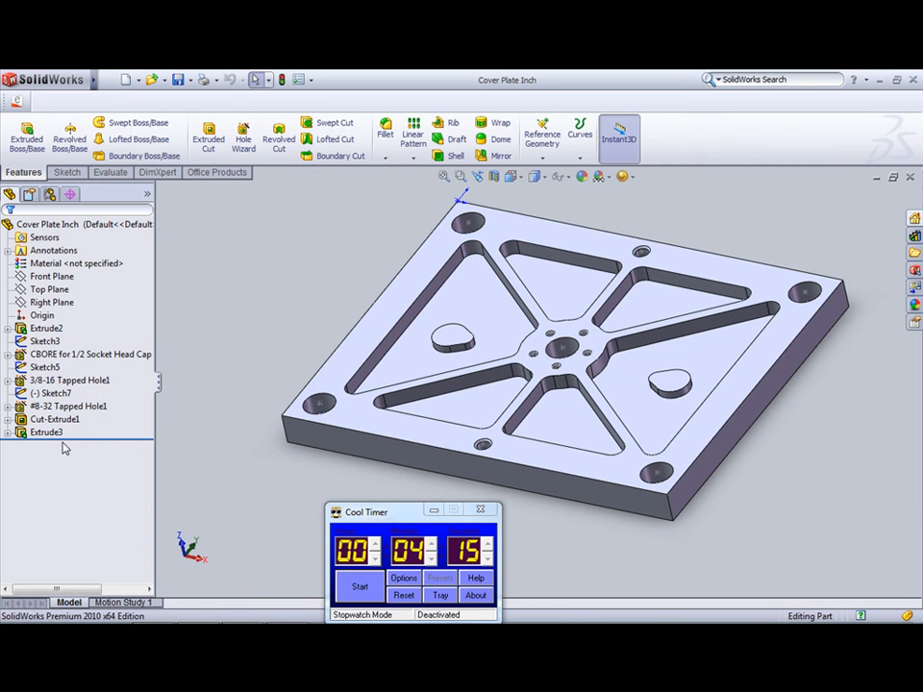
Step: Switch to SolidWorks, roll the Cover Plate Inch model back to before Extrude3 and save the part
drag(85, 438, 96, 427)
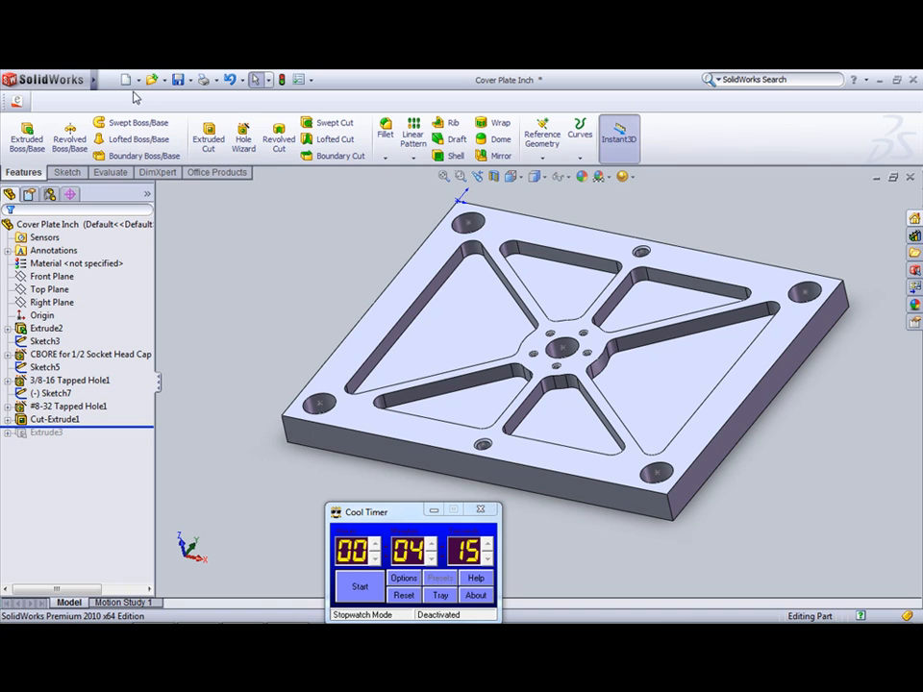
click(179, 79)
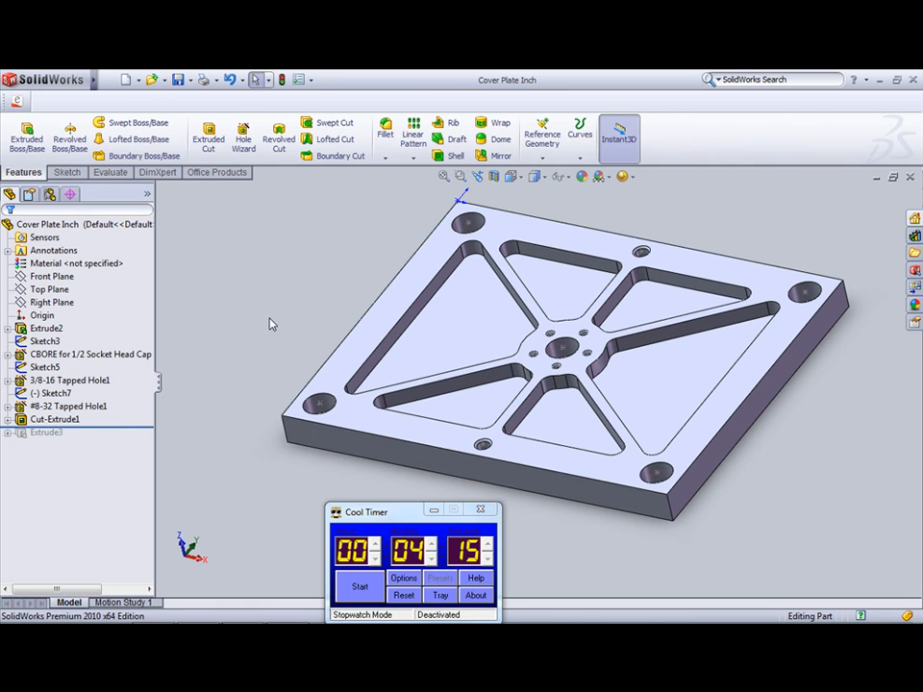
Step: Switch back to Edgecam and reload the altered Cover Plate Inch solid without saving changes to the current part file
key(alt+Tab)
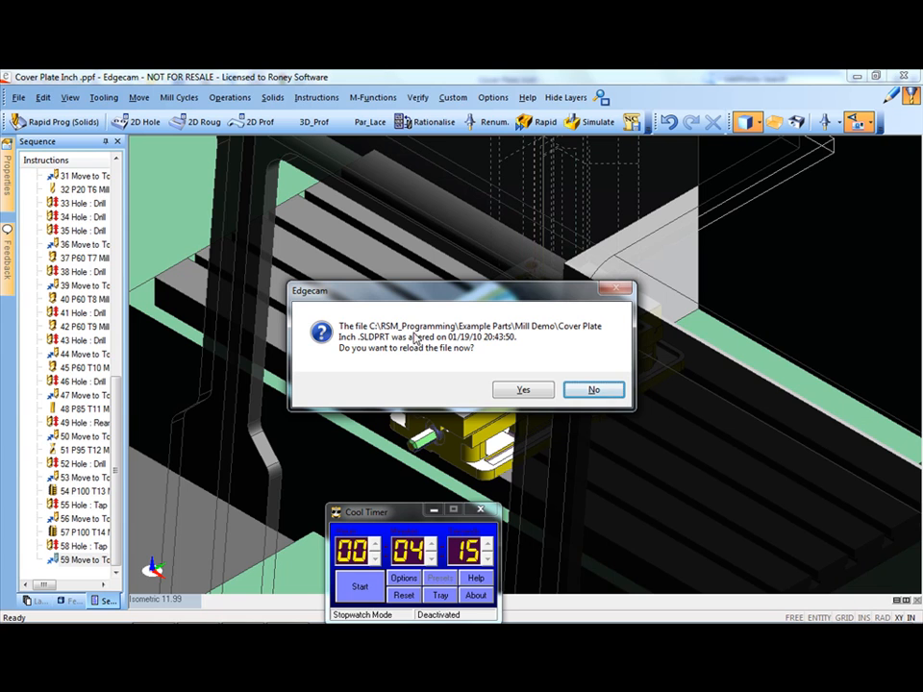
click(523, 390)
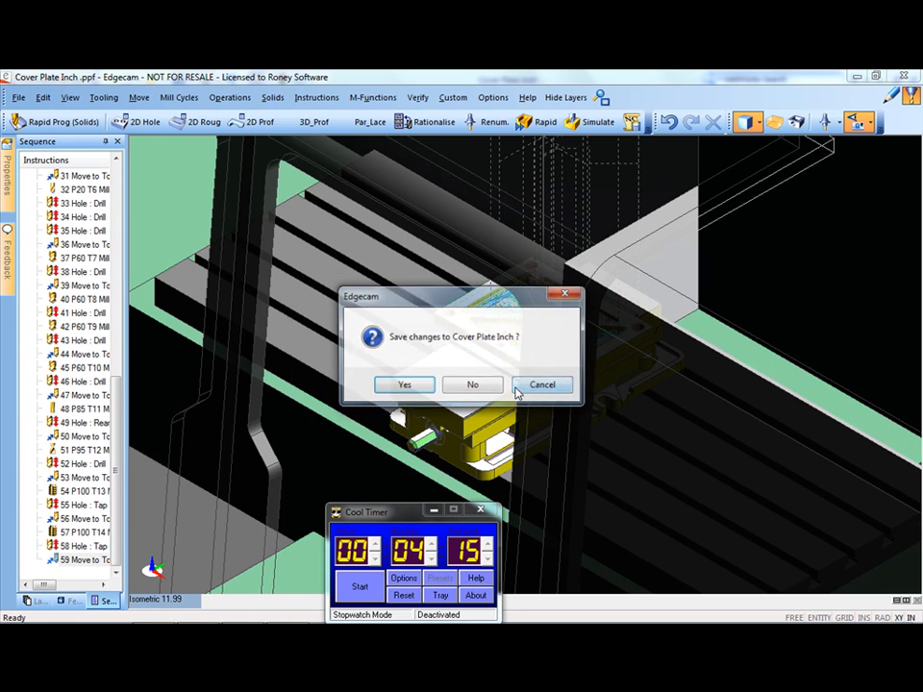
click(473, 386)
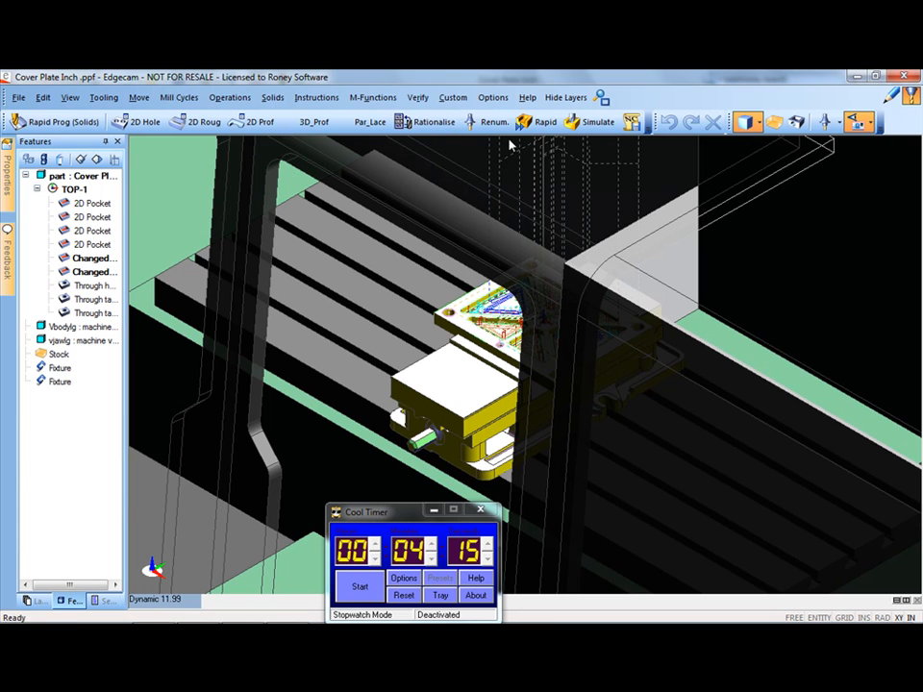
Step: Simulate sequence .1 on the reloaded part to the end of the job, inspect the machined pockets up close, and return to Edgecam
click(580, 121)
click(379, 322)
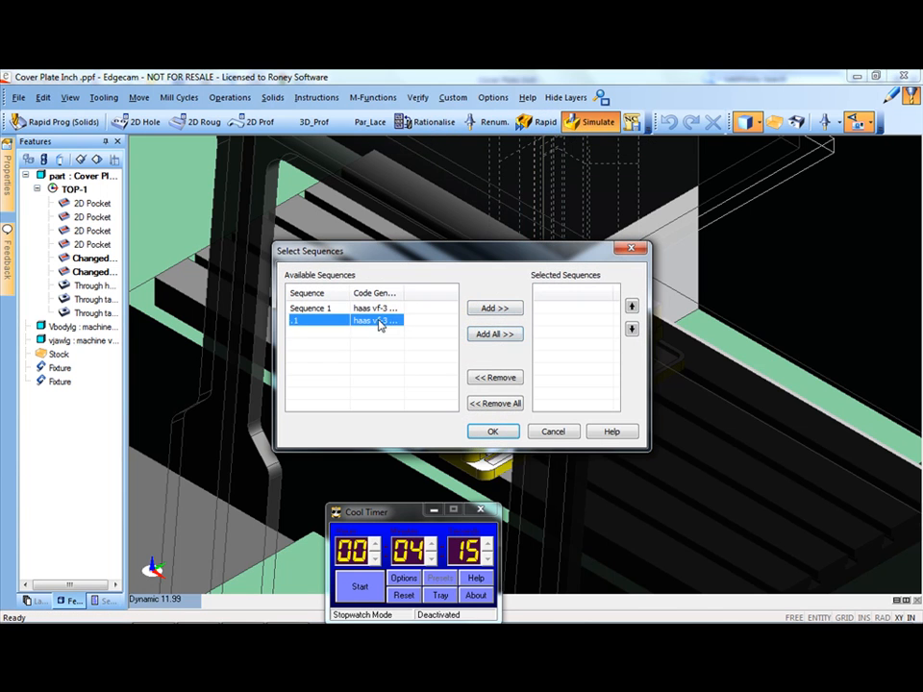
click(493, 308)
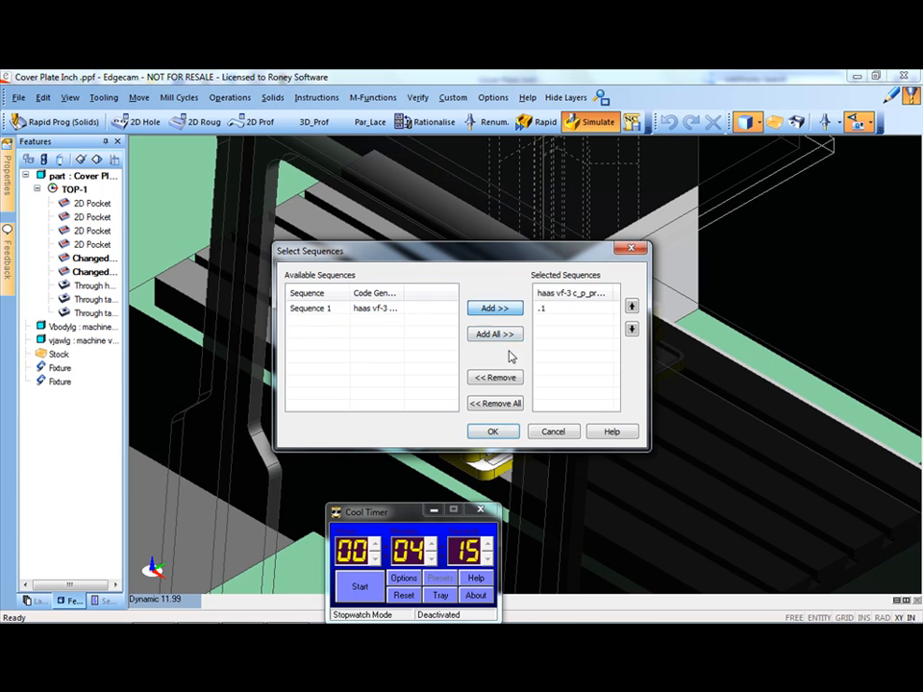
click(492, 431)
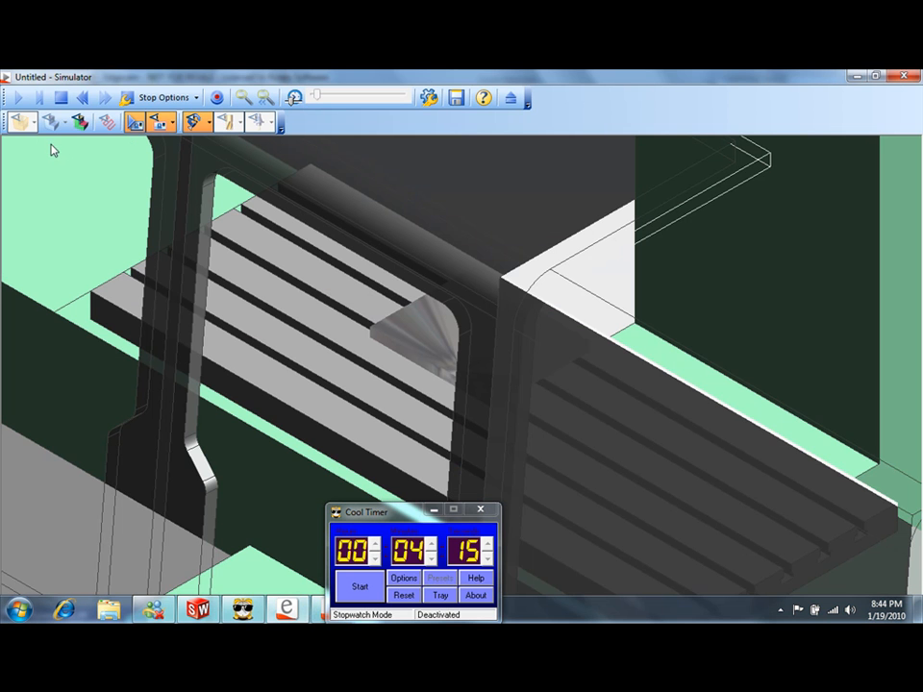
click(18, 99)
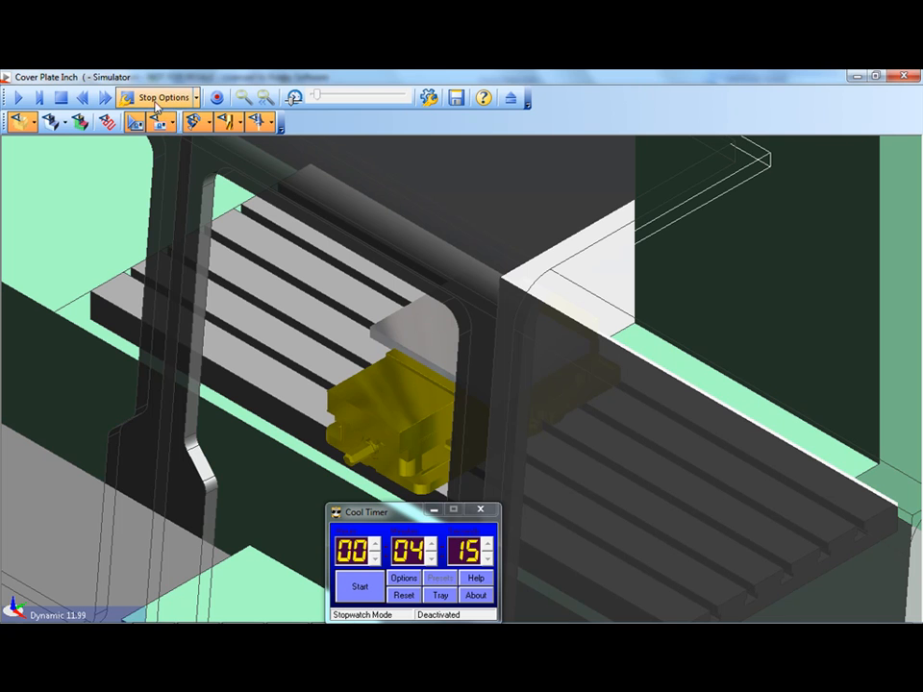
click(82, 97)
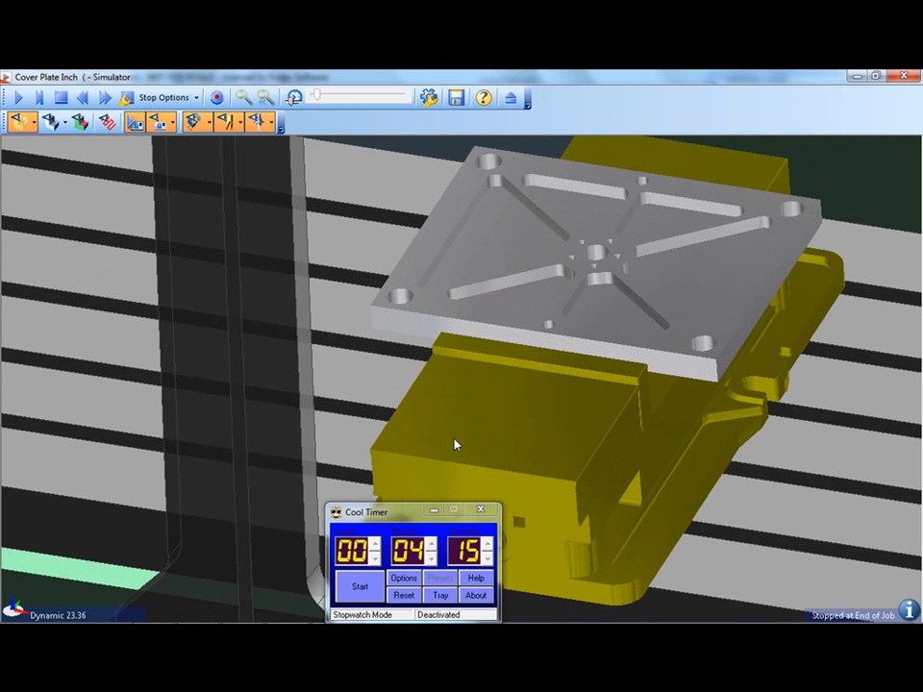
click(511, 98)
click(556, 123)
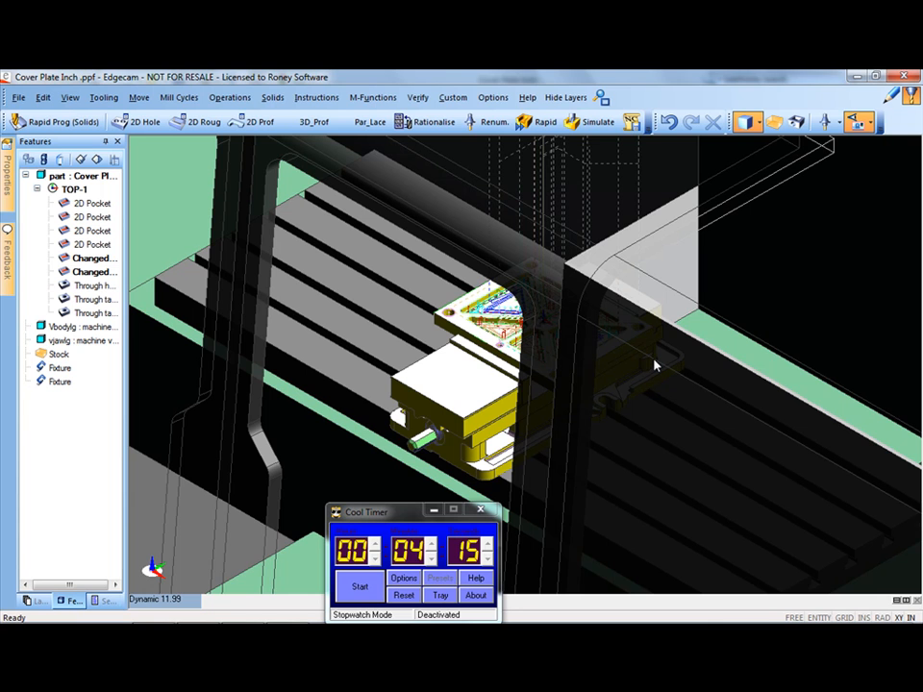
Step: Regenerate the CNC code for the modified plate, overwriting Cover Plate Inch .nc, and close the code editor
click(631, 122)
click(267, 367)
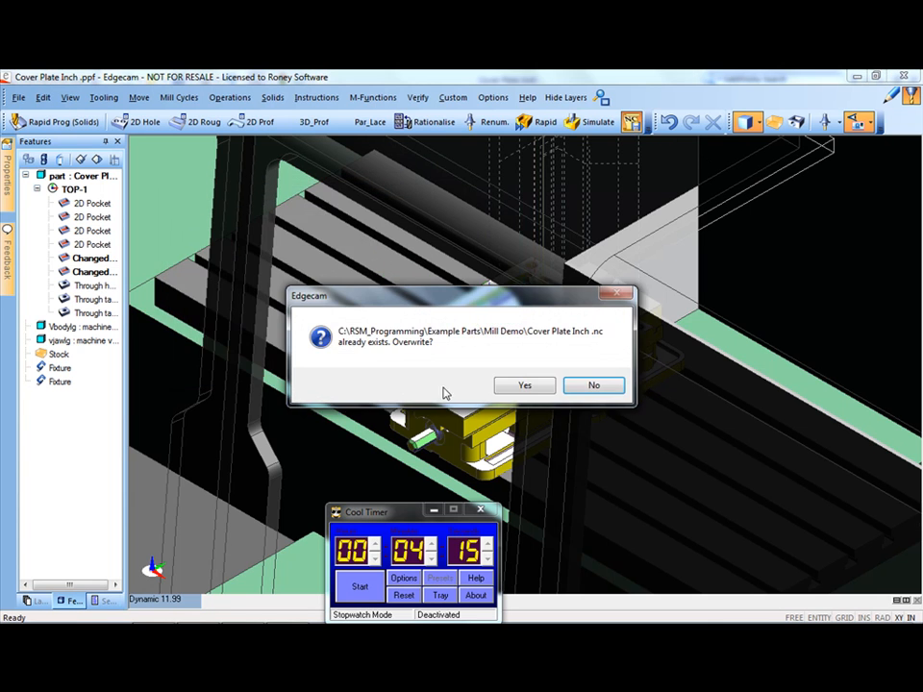
click(527, 385)
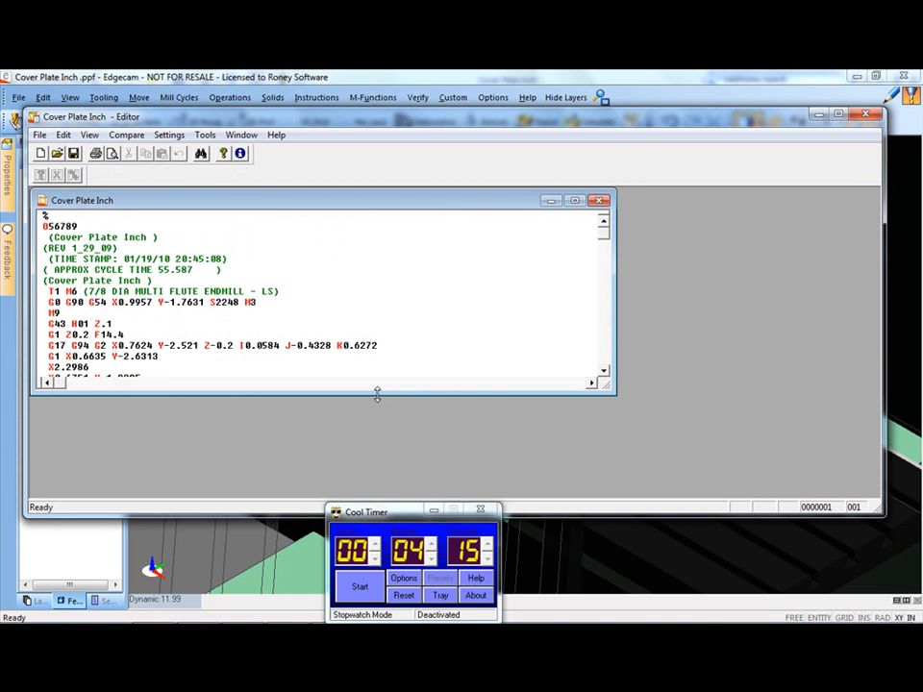
click(601, 202)
click(865, 113)
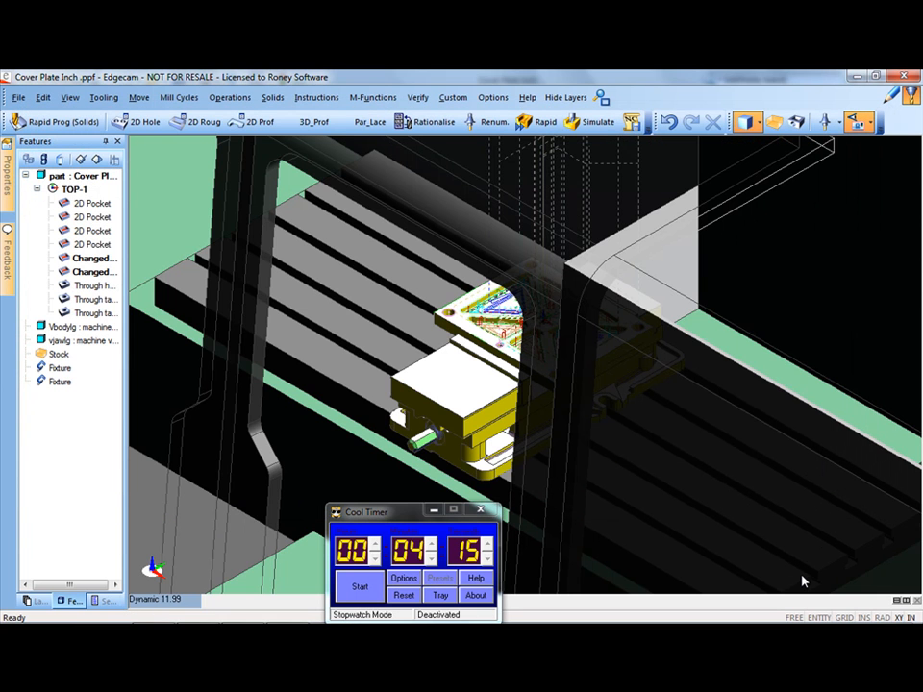